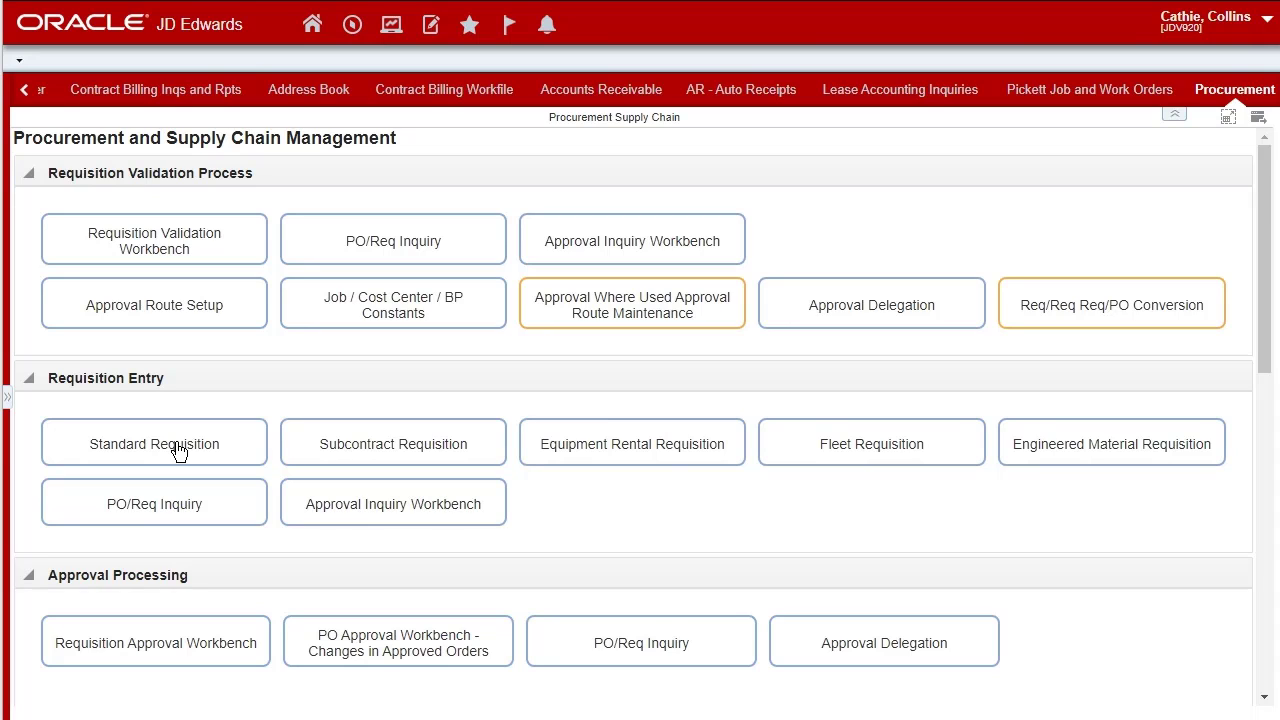
Open Standard Requisition entry and bring up the address book search for the supplier filter
{"action": "left_click", "coordinate": [178, 450]}
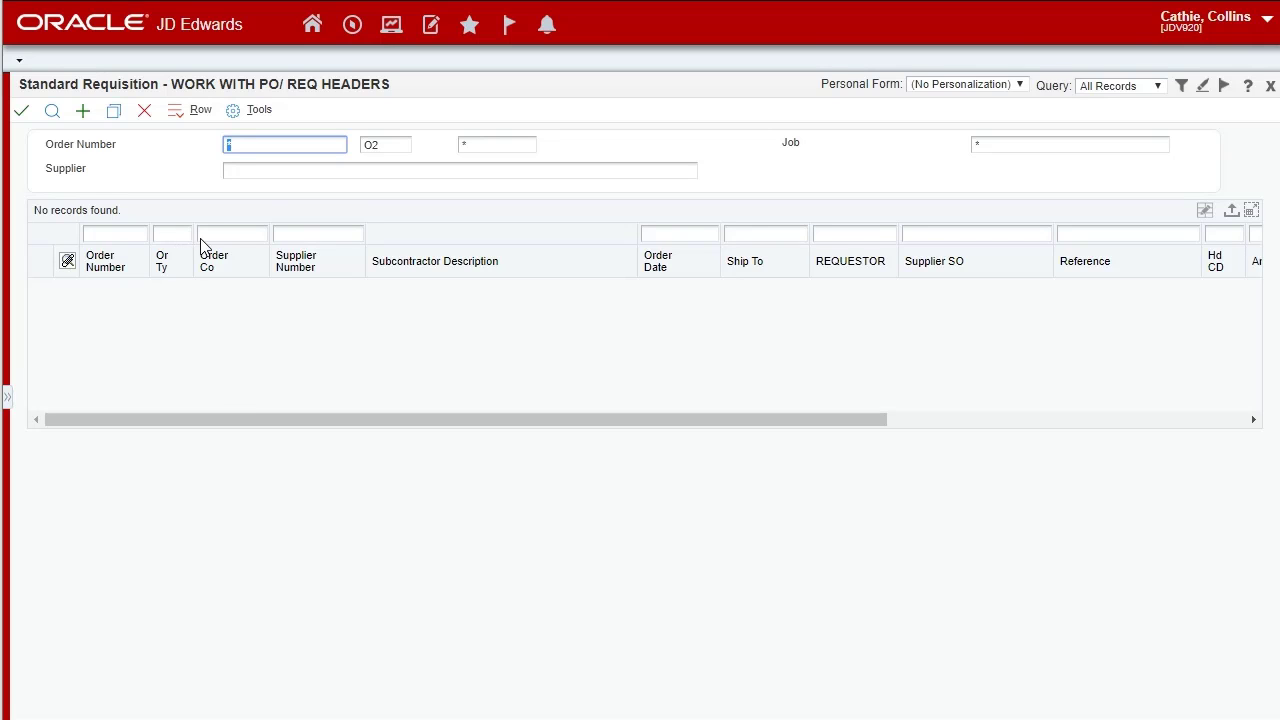
{"action": "left_click", "coordinate": [242, 172]}
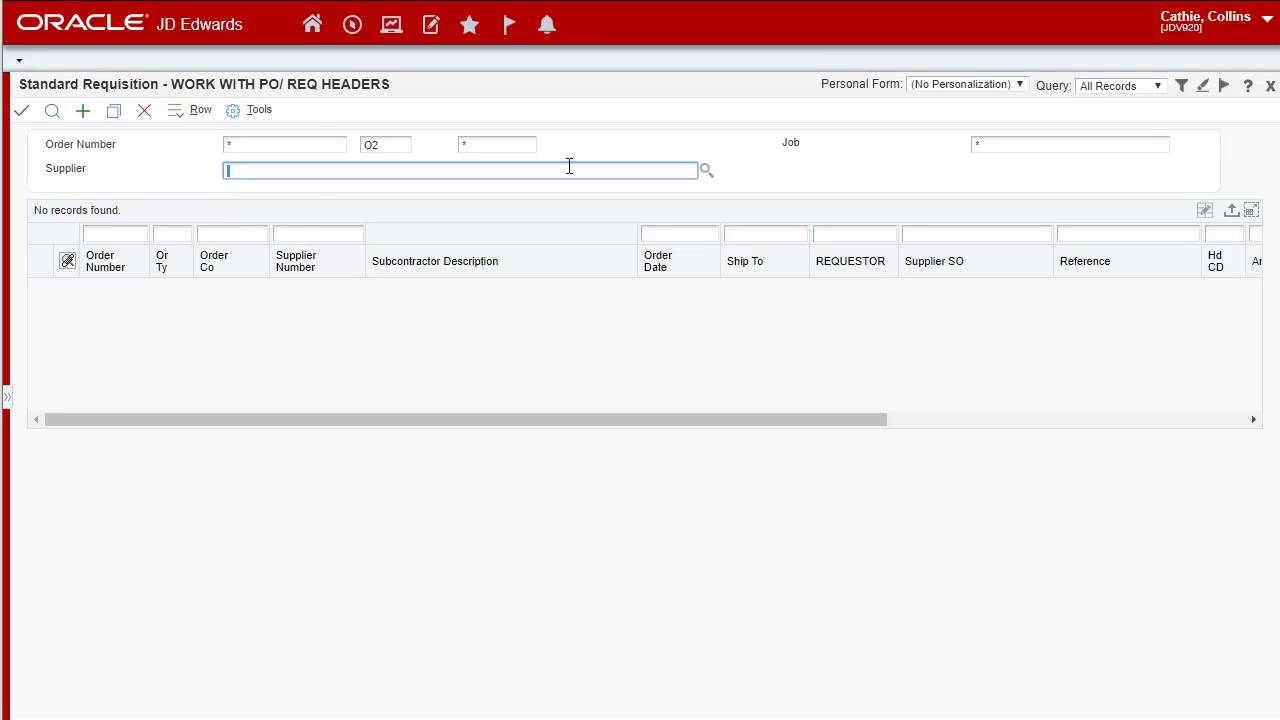
{"action": "left_click", "coordinate": [705, 171]}
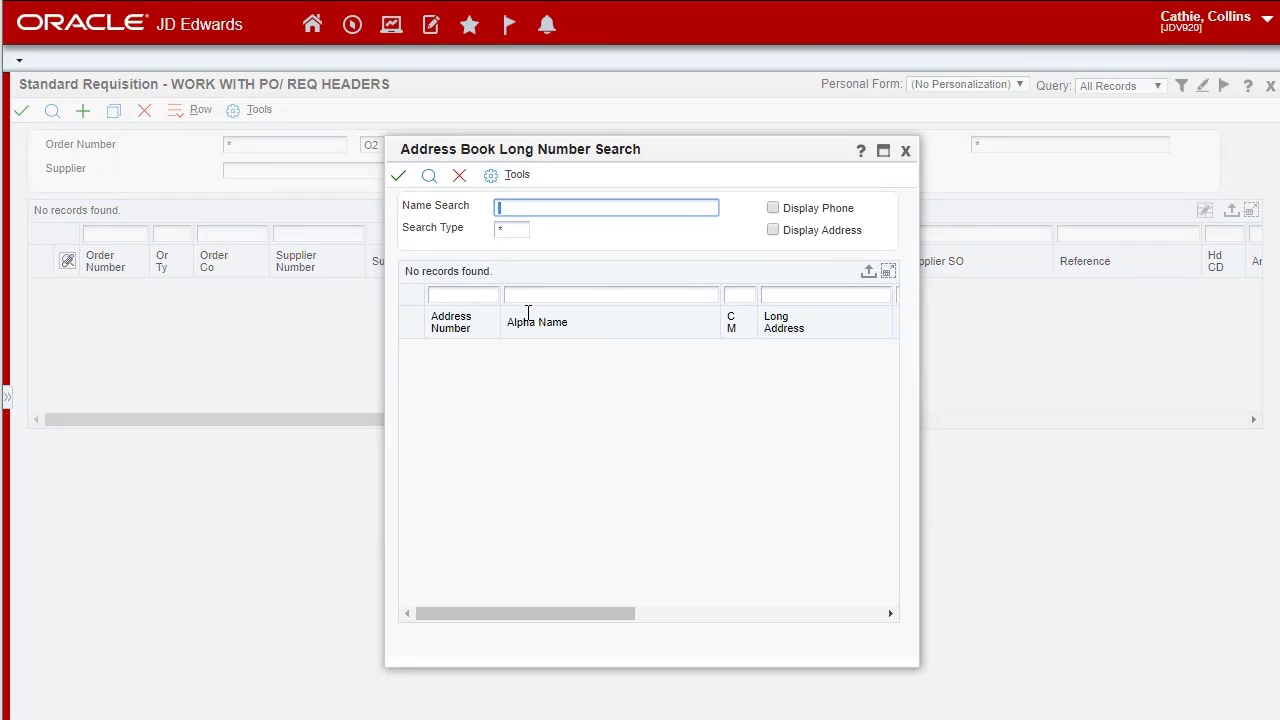
Search the address book for search type V suppliers whose alpha name matches NEELY*
{"action": "left_click", "coordinate": [513, 230]}
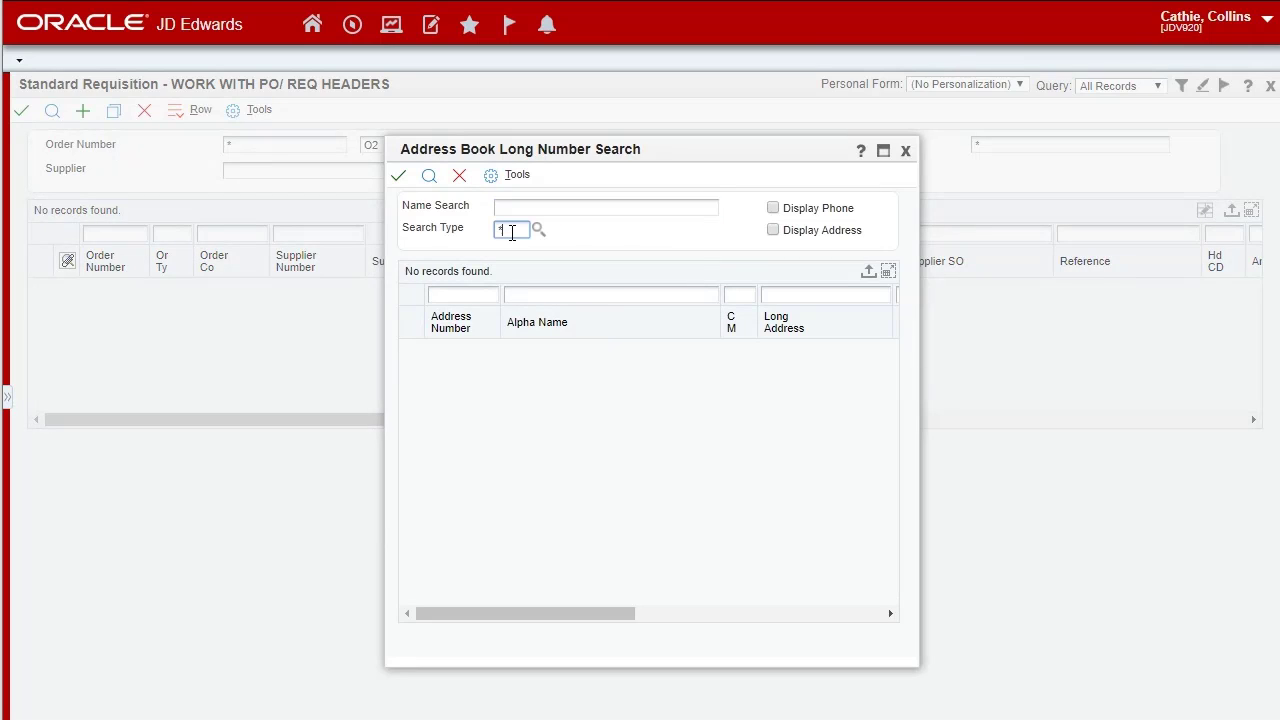
{"action": "type", "text": "V"}
{"action": "left_click", "coordinate": [560, 294]}
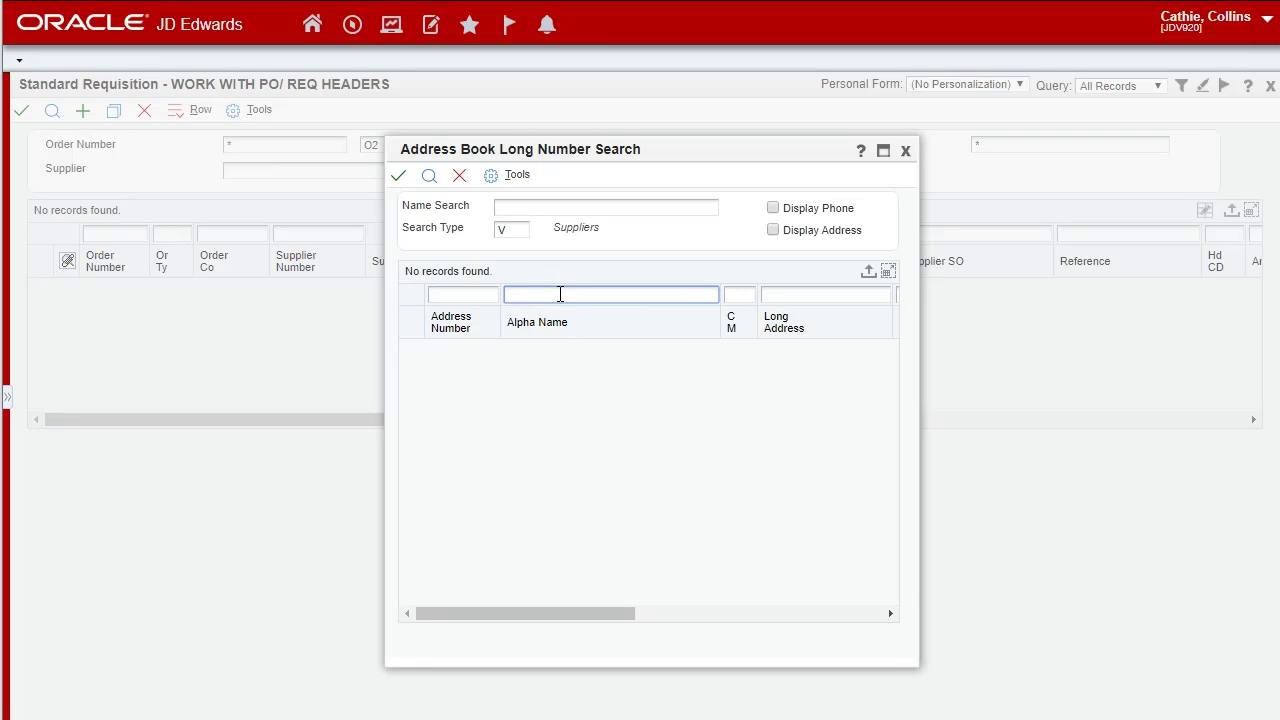
{"action": "type", "text": "NEELY"}
{"action": "type", "text": "S"}
{"action": "key", "text": "BackSpace"}
{"action": "type", "text": "*"}
{"action": "left_click", "coordinate": [431, 178]}
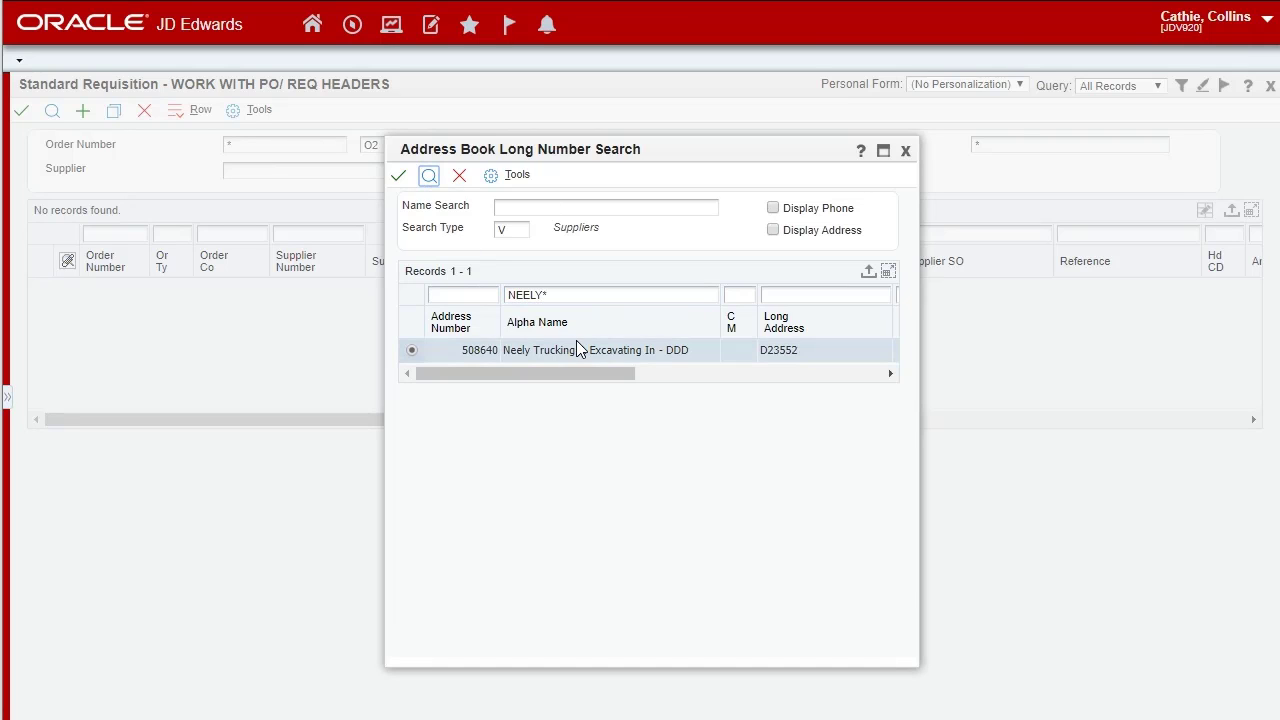
Use Neely Trucking & Excavating as the supplier filter and find its existing O2 requisitions
{"action": "left_click", "coordinate": [505, 237]}
{"action": "left_click", "coordinate": [399, 177]}
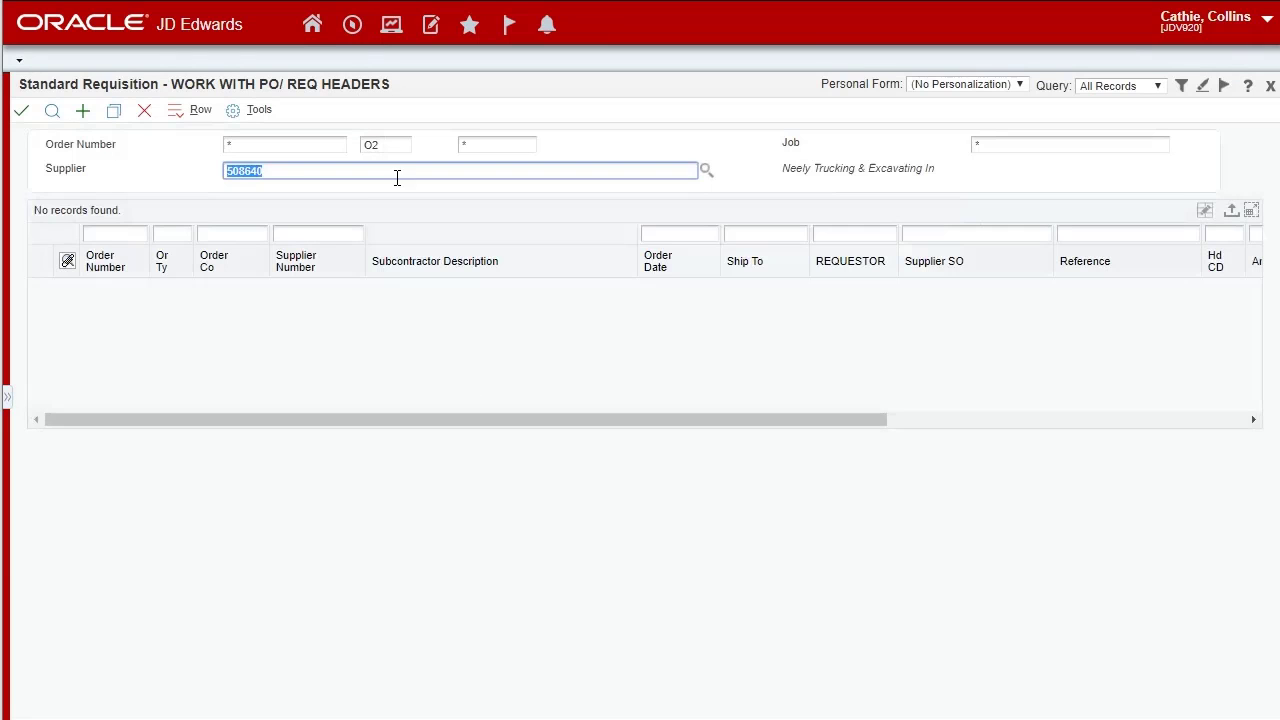
{"action": "left_click", "coordinate": [52, 114]}
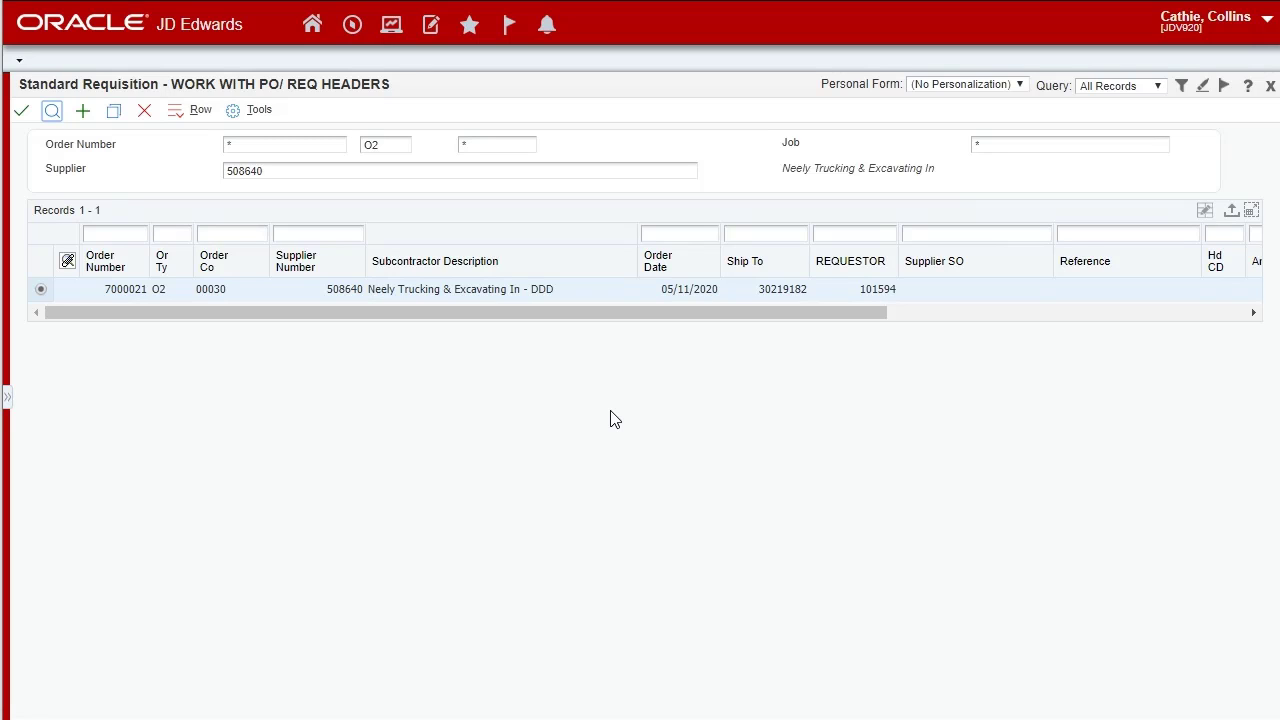
{"action": "left_click", "coordinate": [750, 291]}
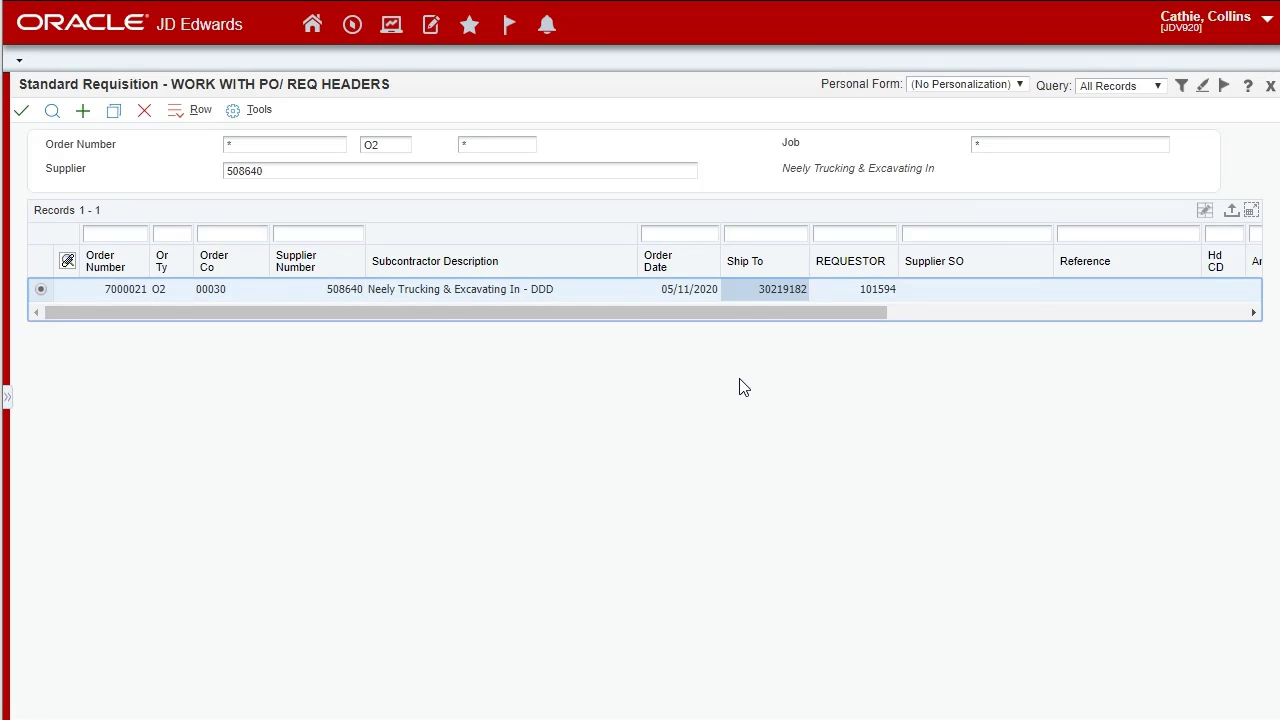
Create a new standard requisition with Neely Trucking & Excavating as the supplier, found by searching for NEELY
{"action": "left_click", "coordinate": [86, 117]}
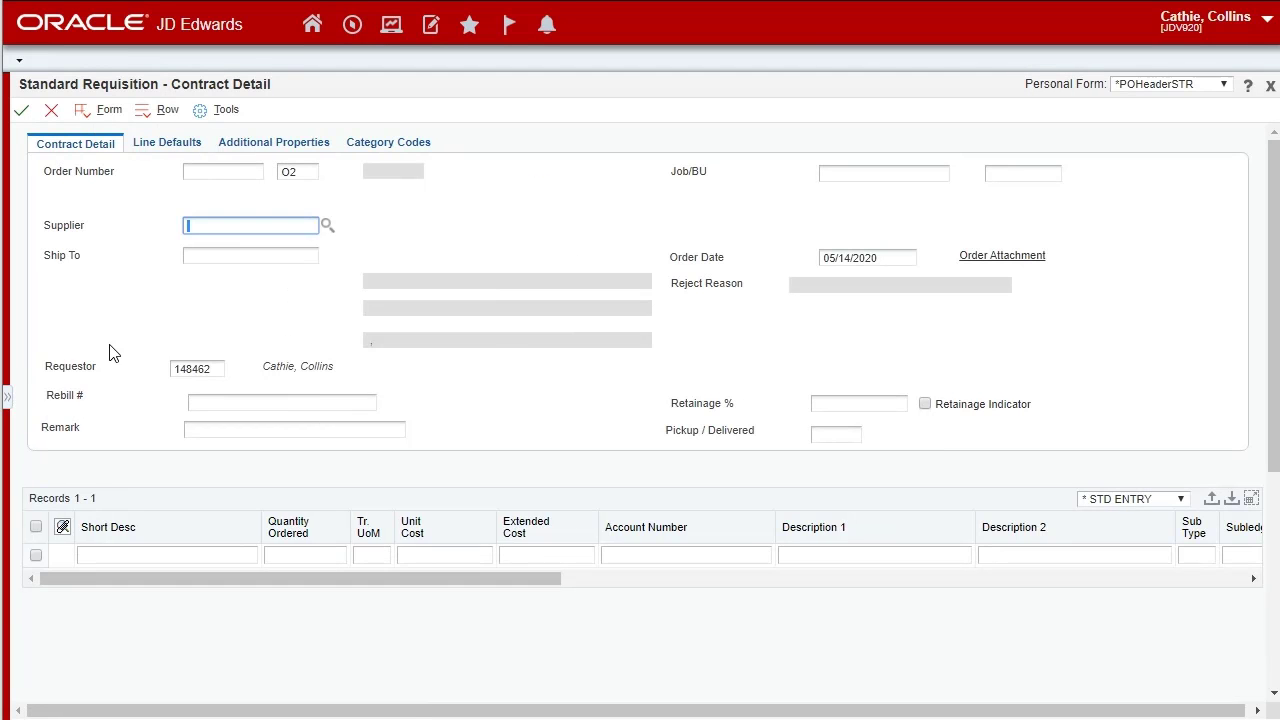
{"action": "type", "text": "NEELY"}
{"action": "key", "text": "Tab"}
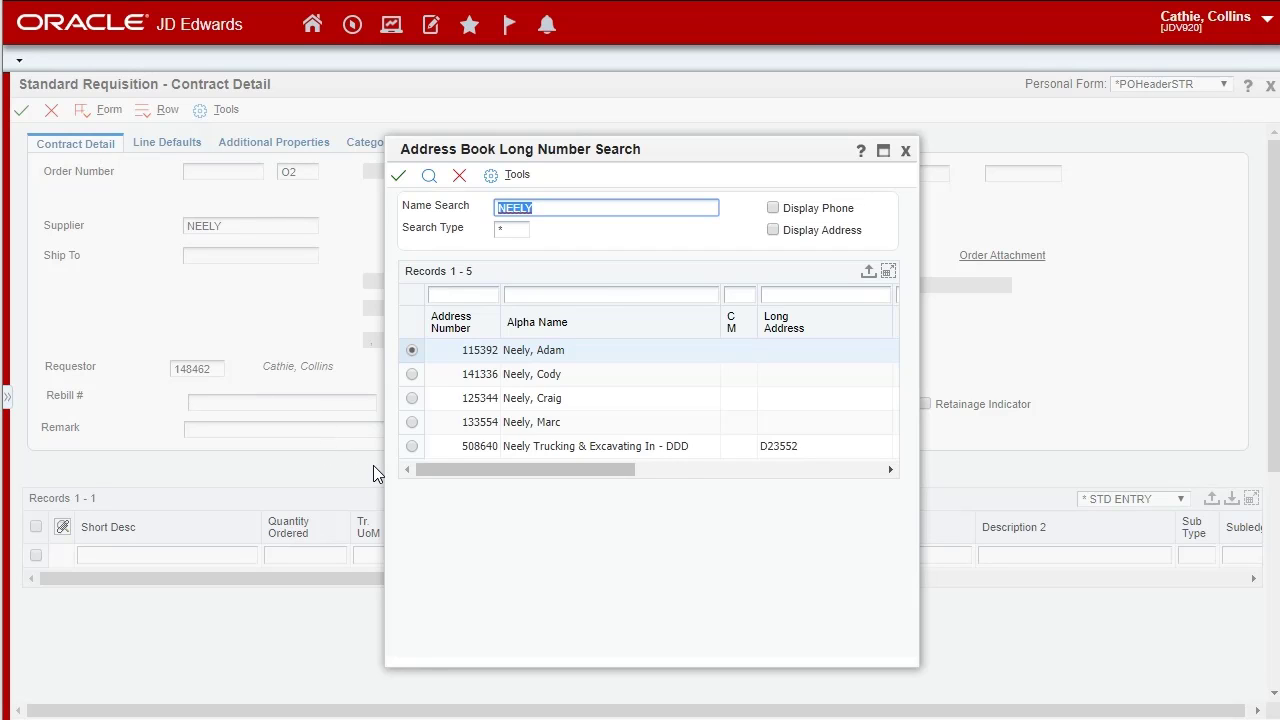
{"action": "double_click", "coordinate": [411, 447]}
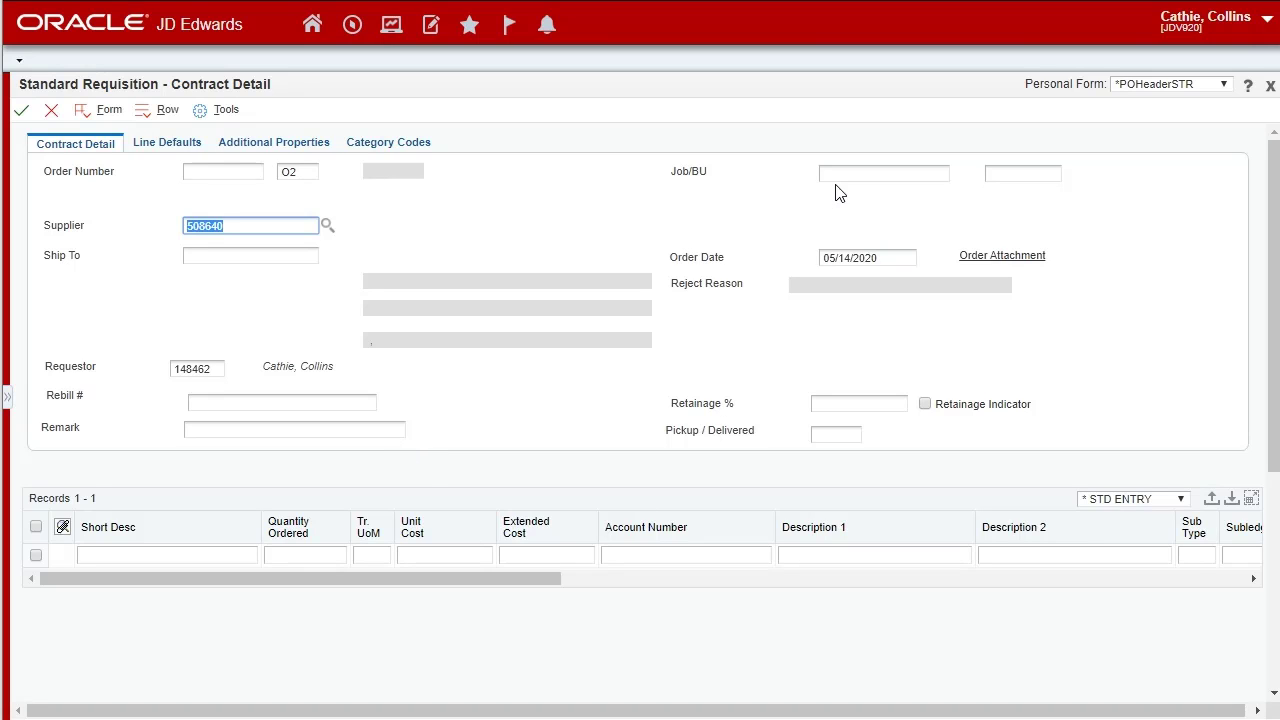
Look up the requisition's job in the business unit search, filtering by company 00030 and business unit type JB
{"action": "left_click", "coordinate": [865, 180]}
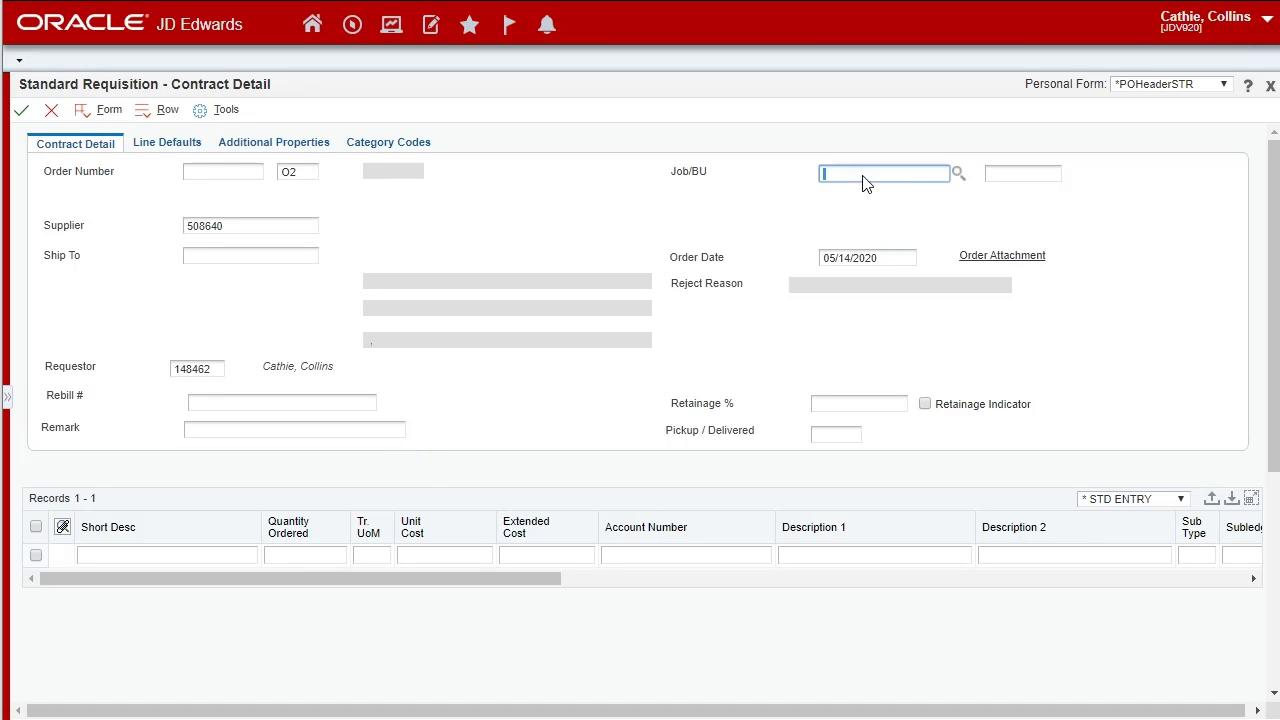
{"action": "left_click", "coordinate": [959, 175]}
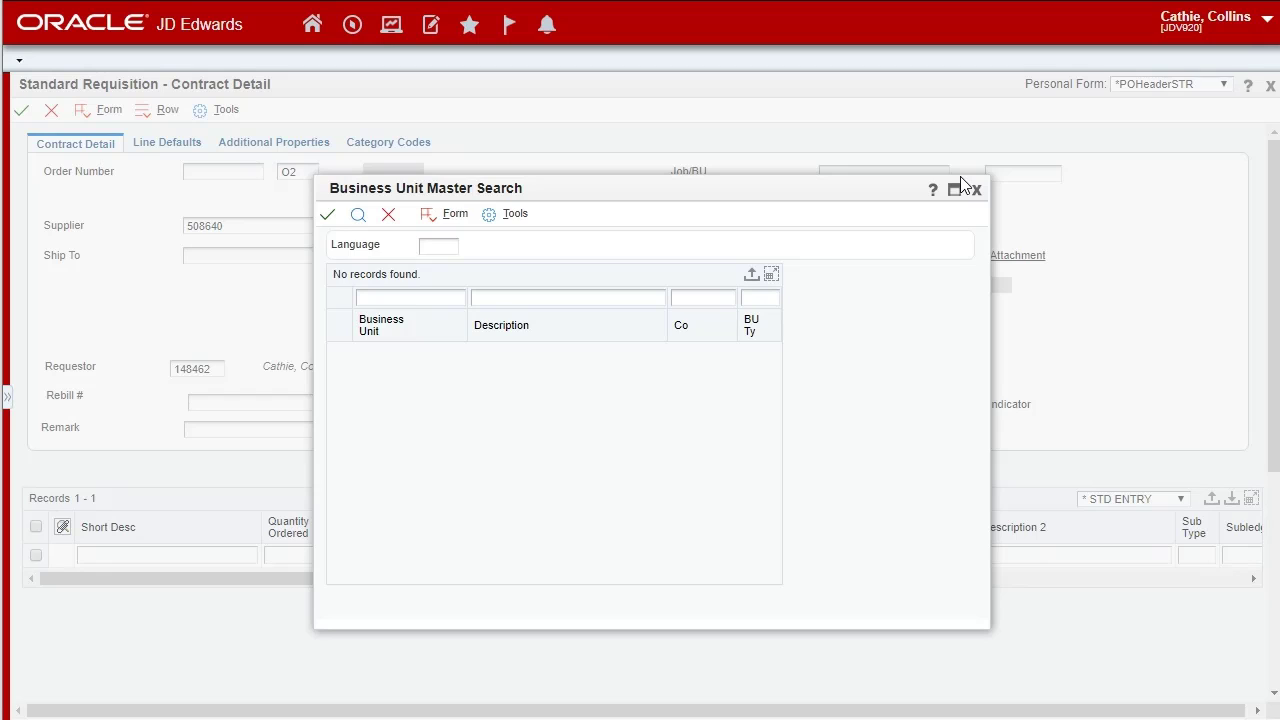
{"action": "left_click", "coordinate": [705, 298]}
{"action": "type", "text": "300"}
{"action": "key", "text": "Tab"}
{"action": "type", "text": "JB"}
{"action": "left_click", "coordinate": [706, 300]}
{"action": "key", "text": "ctrl+a"}
{"action": "type", "text": "30"}
{"action": "key", "text": "Return"}
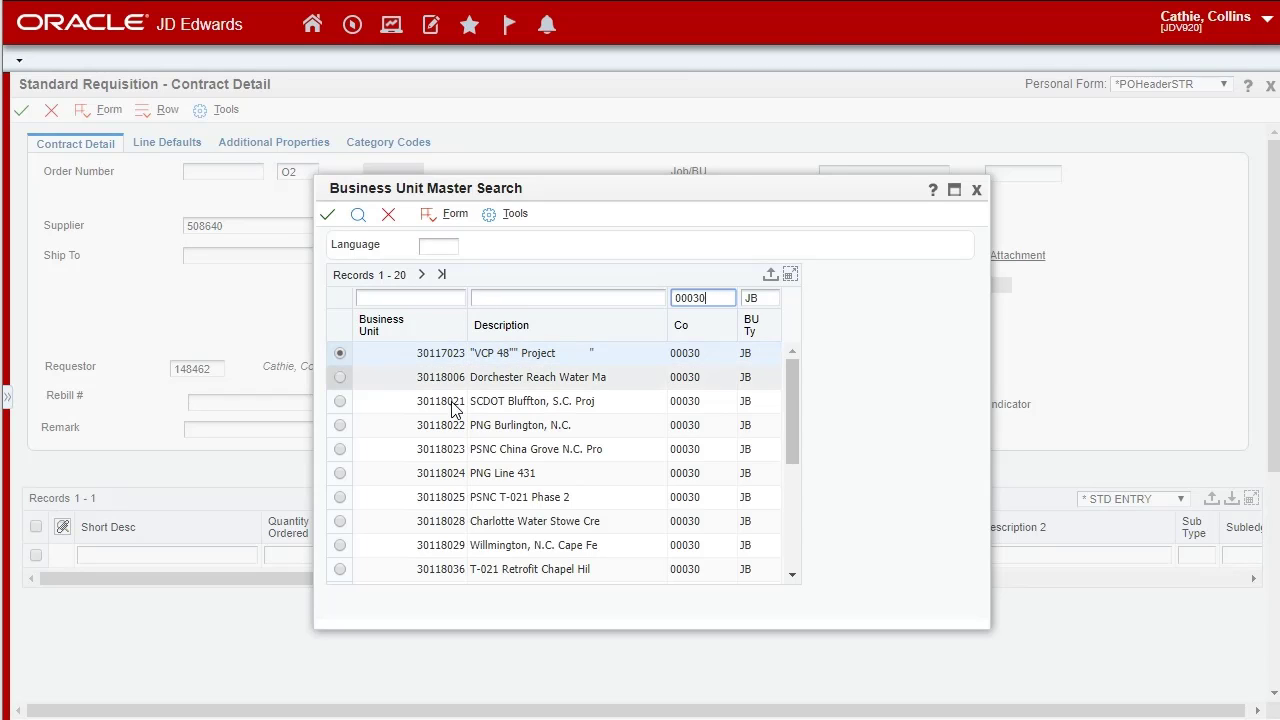
Narrow the business units to *30119* and assign job 30119015, Ocean Isle, N.C. Project, to the requisition
{"action": "left_click", "coordinate": [417, 300]}
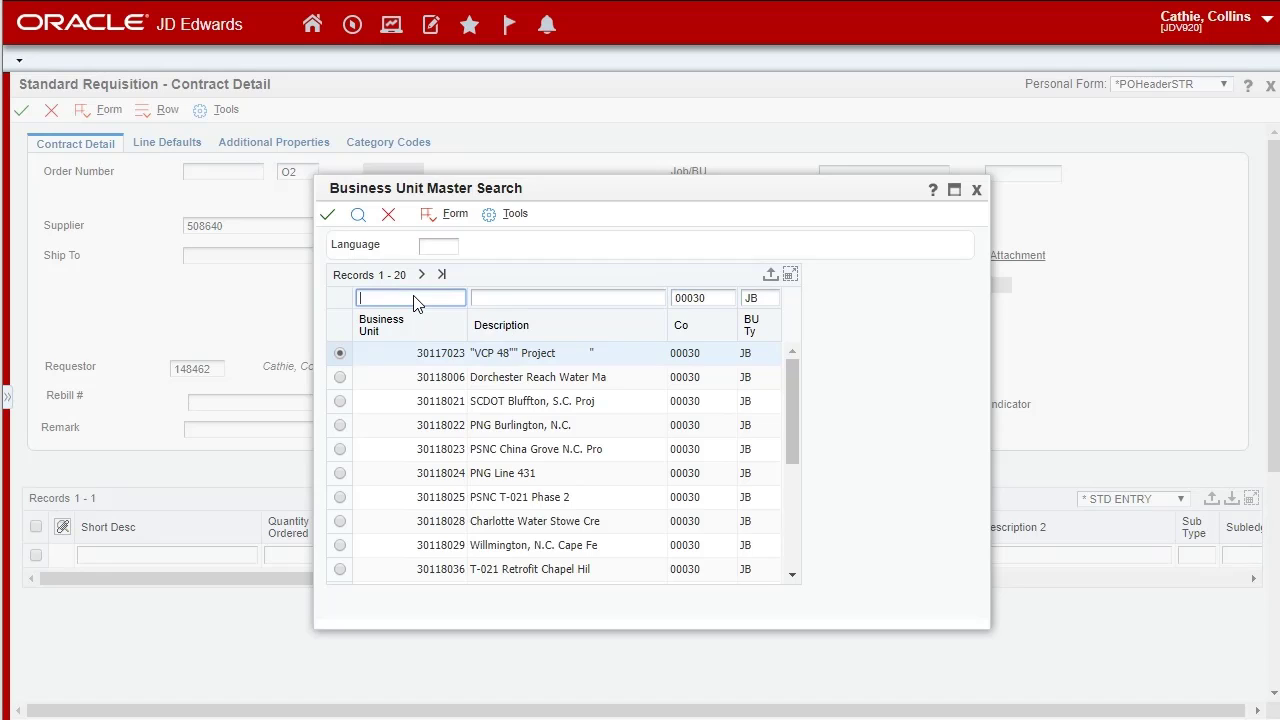
{"action": "type", "text": "30119*"}
{"action": "left_click", "coordinate": [358, 214]}
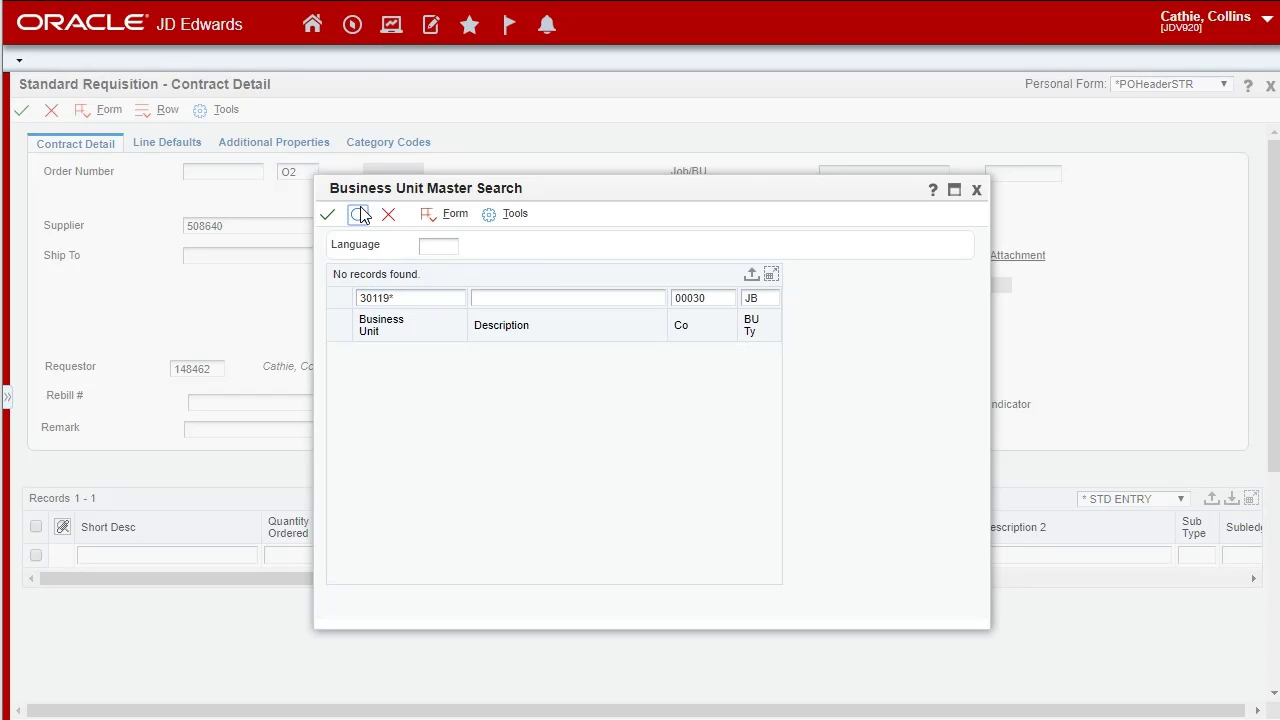
{"action": "left_click", "coordinate": [391, 302]}
{"action": "left_click", "coordinate": [358, 214]}
{"action": "left_click", "coordinate": [384, 302]}
{"action": "type", "text": "*"}
{"action": "left_click", "coordinate": [358, 214]}
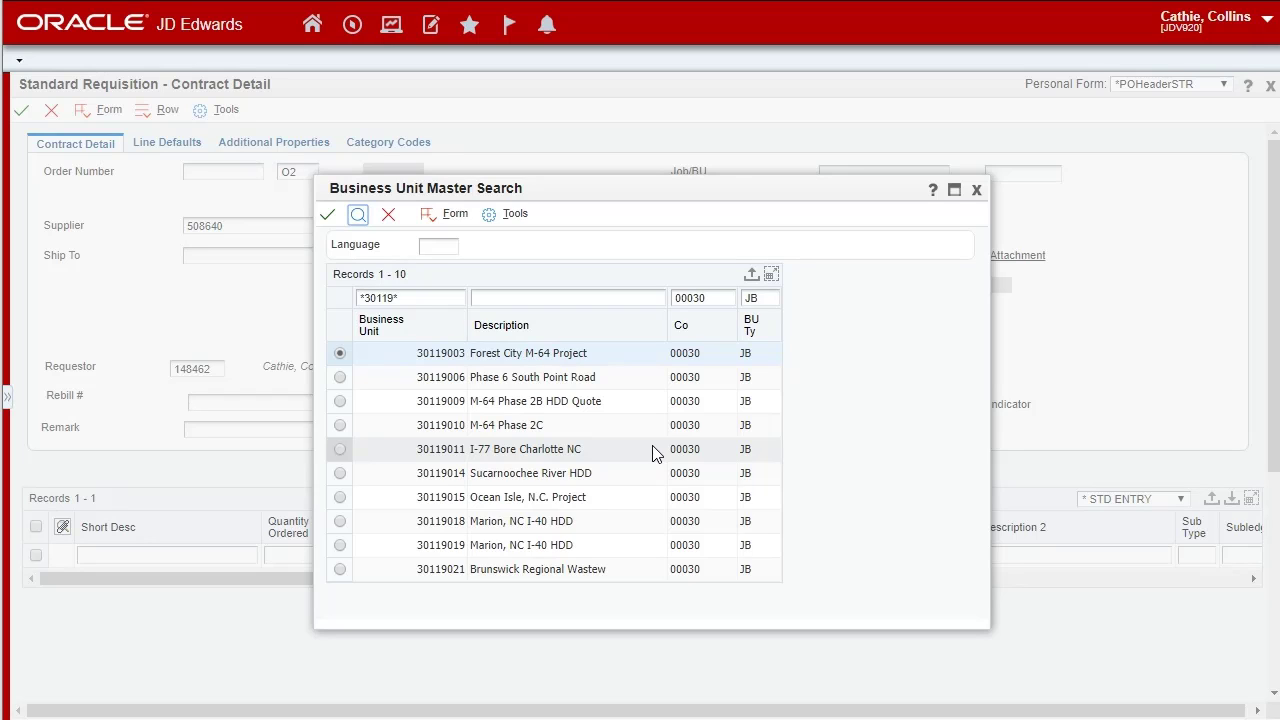
{"action": "left_click", "coordinate": [340, 498]}
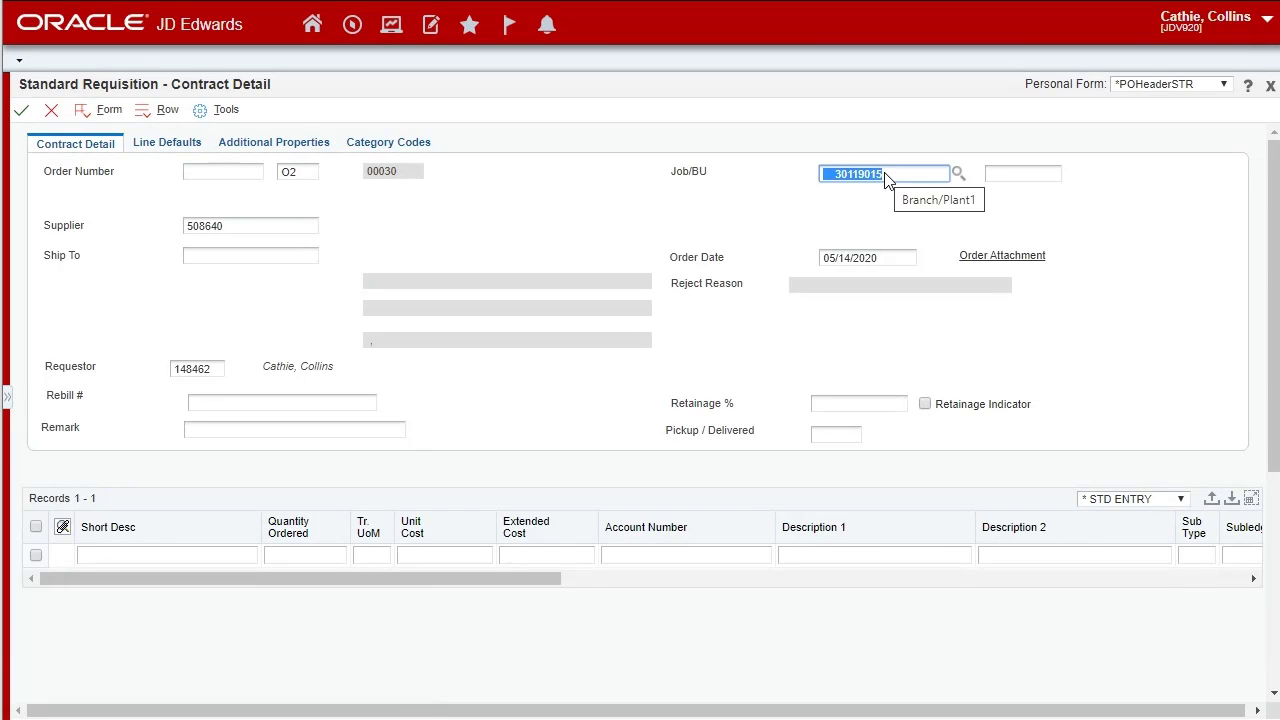
Enter the remark CONTACT INFO AT SITE and set Pickup / Delivered to DEL in the requisition header
{"action": "left_click", "coordinate": [250, 404]}
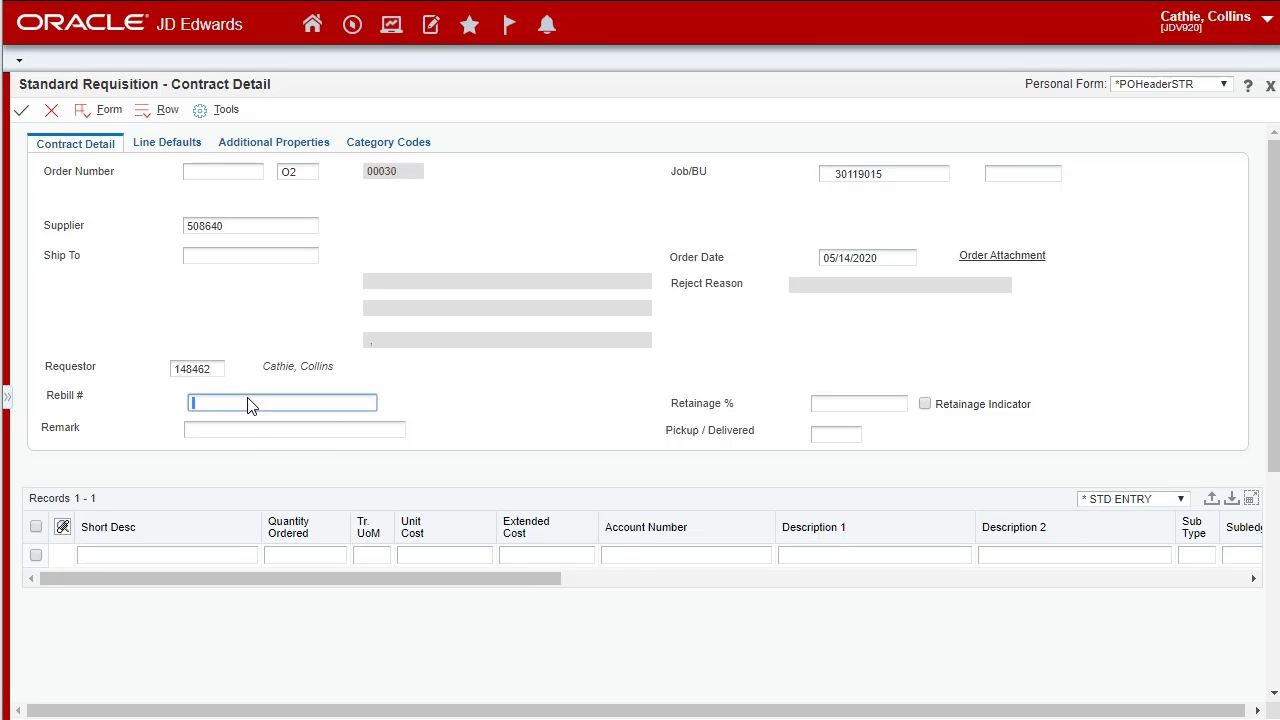
{"action": "left_click", "coordinate": [247, 432]}
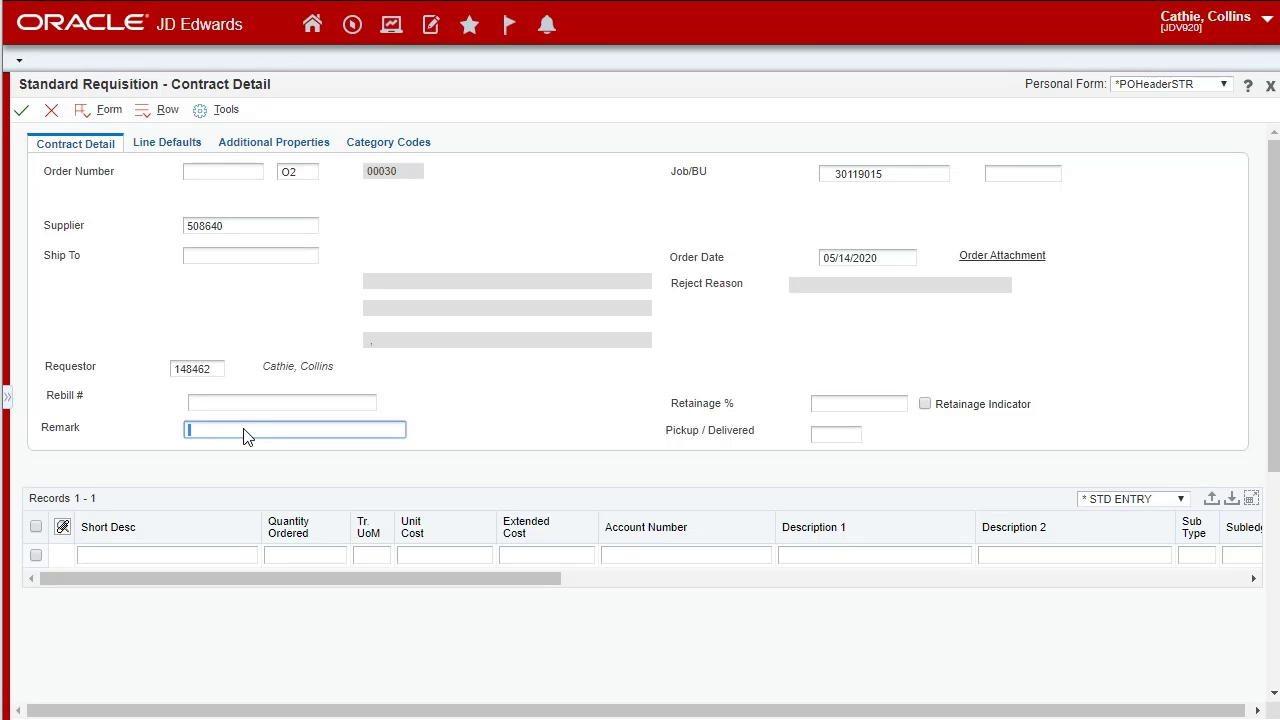
{"action": "type", "text": "CONTACT INFO AT SITE"}
{"action": "left_click", "coordinate": [833, 438]}
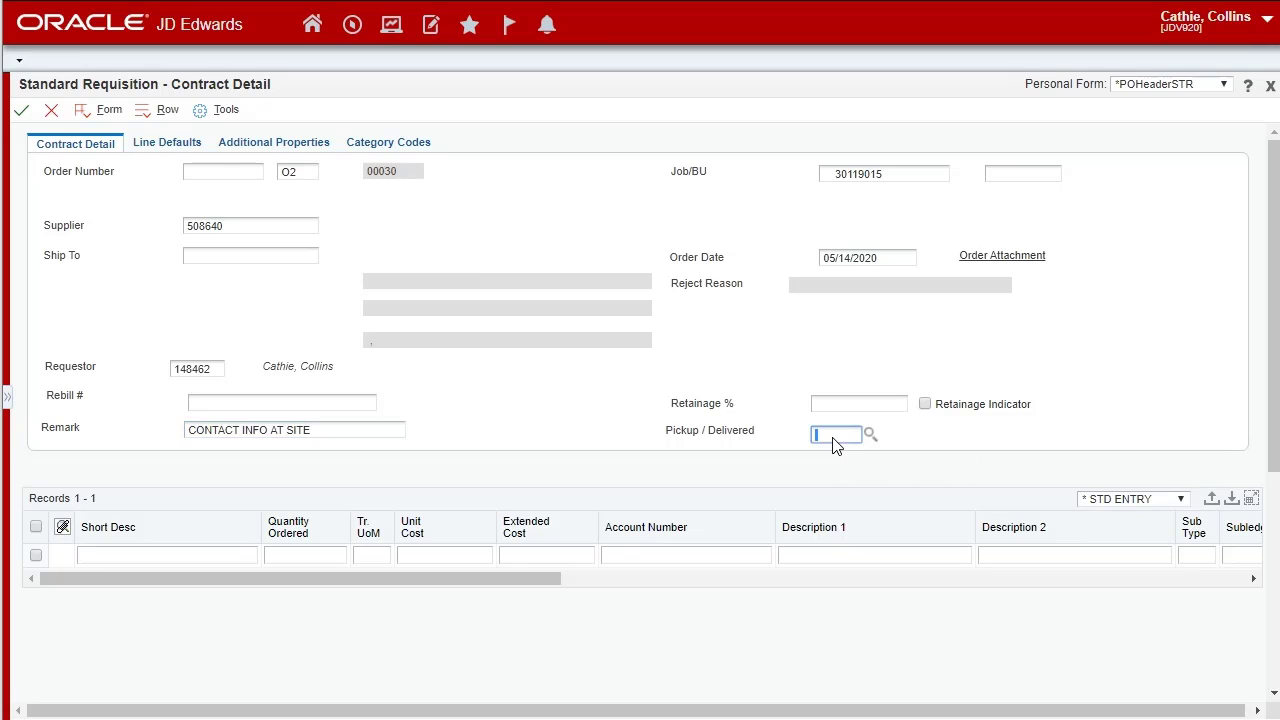
{"action": "type", "text": "DEL"}
Add a detail line with the short description CONCRETE and an ordered quantity of 2
{"action": "left_click", "coordinate": [184, 556]}
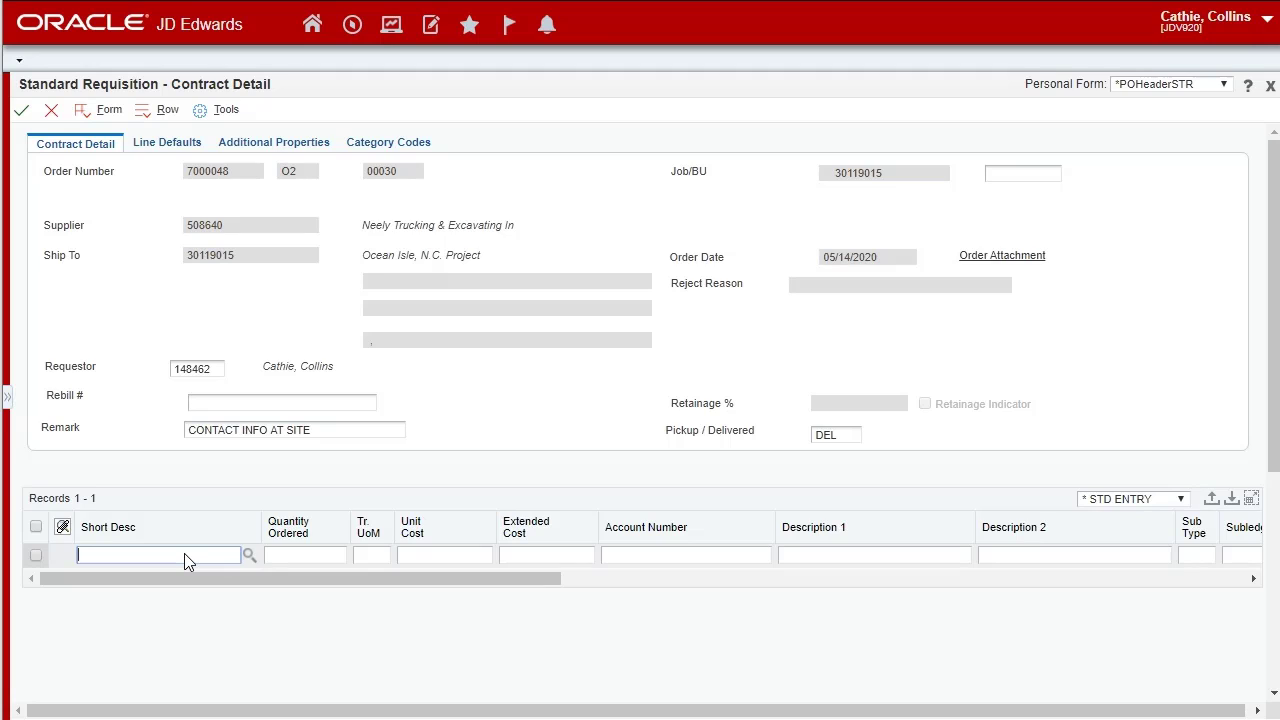
{"action": "type", "text": "CONCRETE"}
{"action": "left_click", "coordinate": [300, 555]}
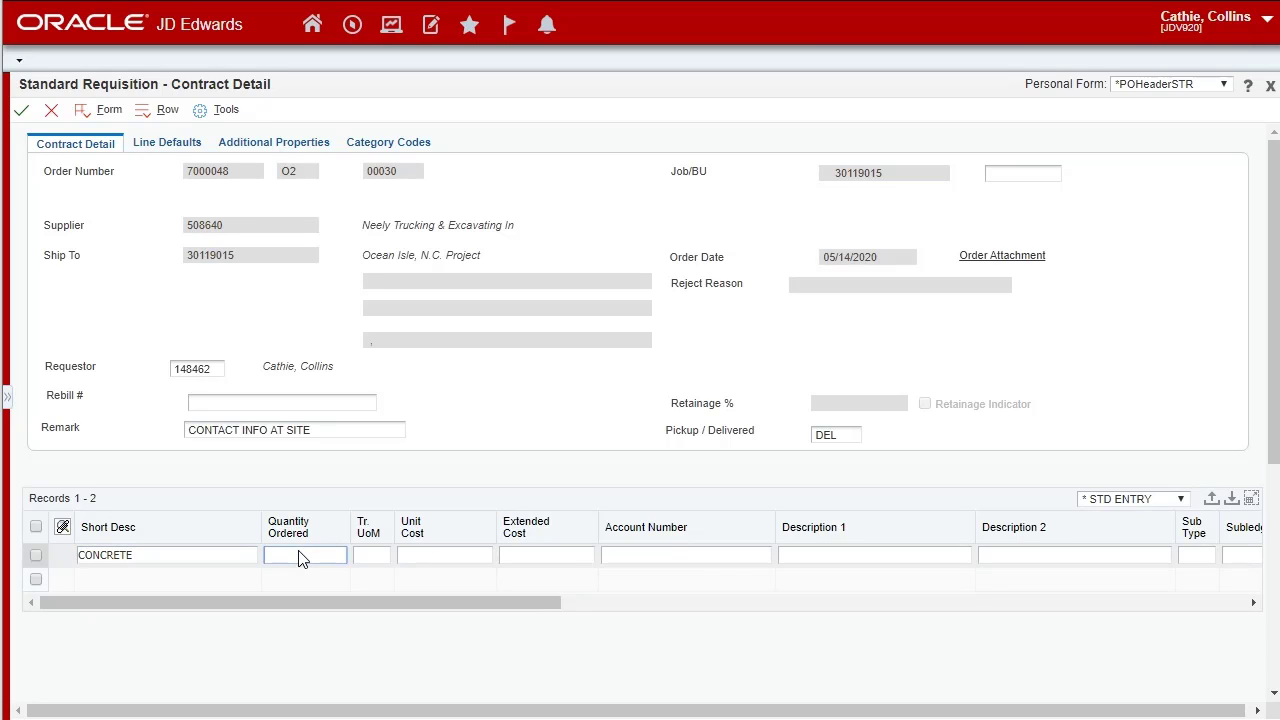
Set the concrete line's unit of measure to TN, Ton (U.S.), found by searching *TON*, and its unit cost to 150
{"action": "left_click", "coordinate": [364, 557]}
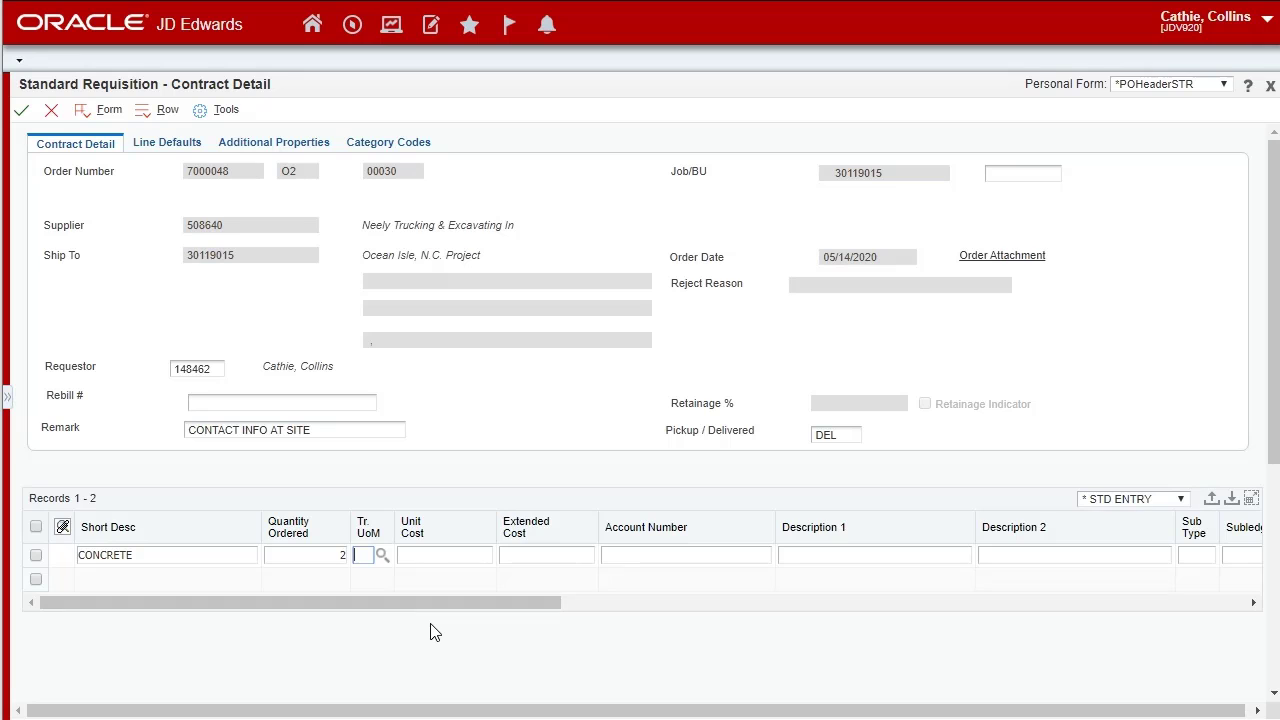
{"action": "left_click", "coordinate": [381, 556]}
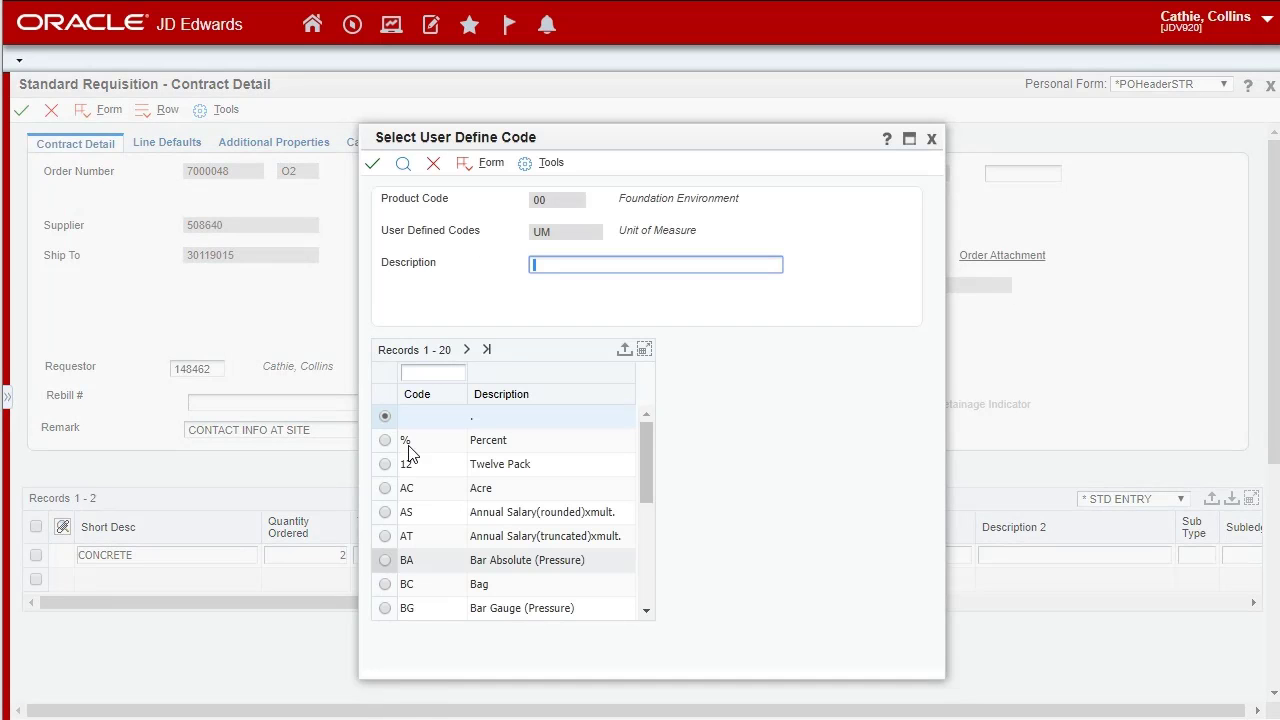
{"action": "left_click", "coordinate": [487, 352]}
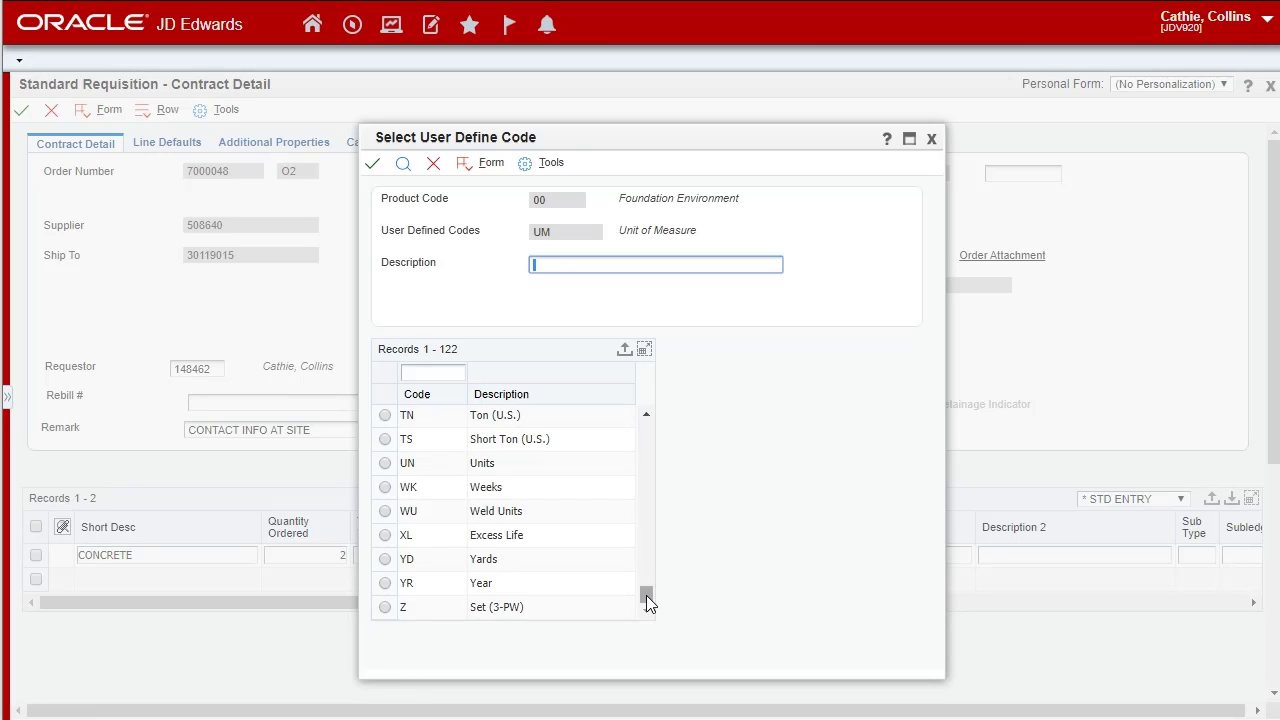
{"action": "left_click", "coordinate": [385, 415]}
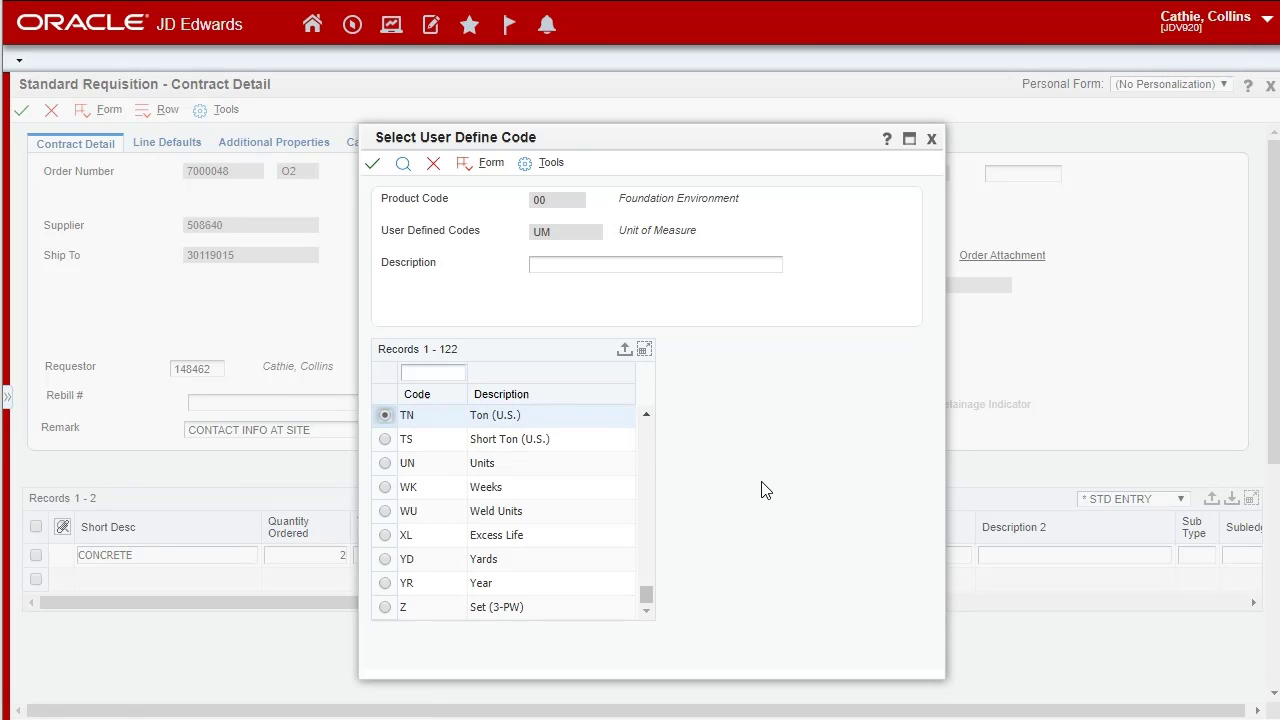
{"action": "left_click", "coordinate": [594, 266]}
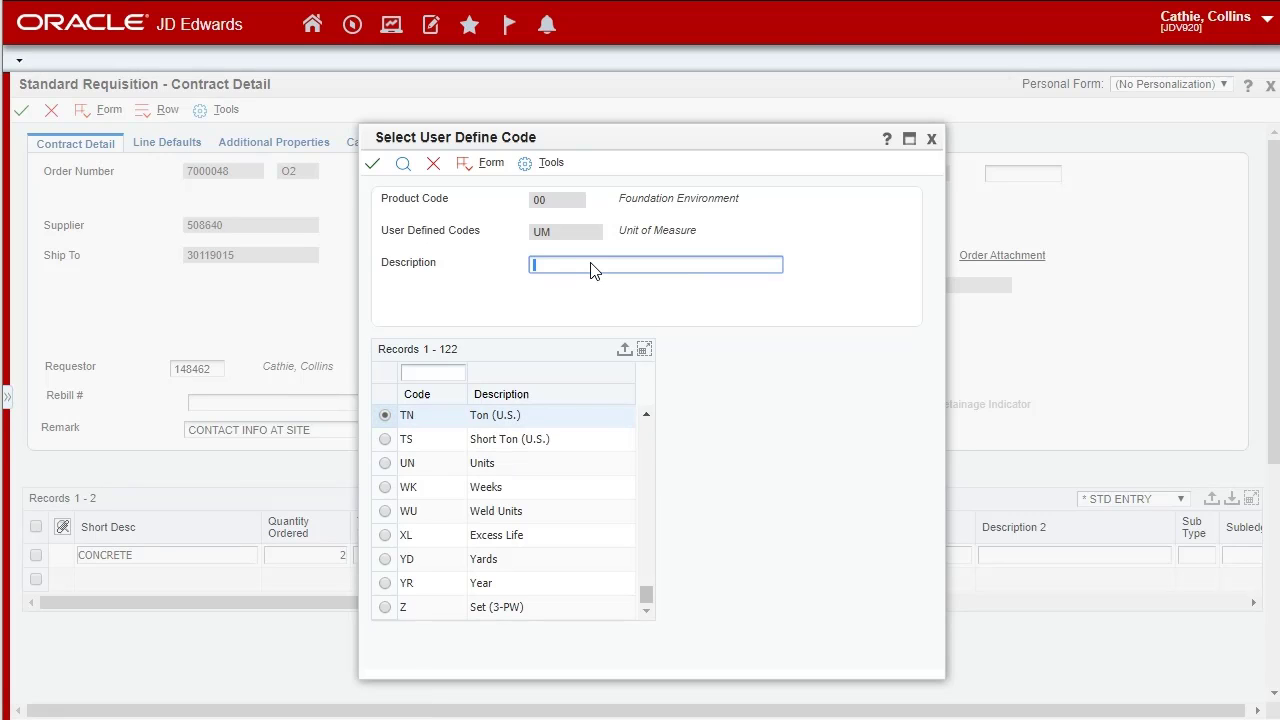
{"action": "type", "text": "*TON*"}
{"action": "left_click", "coordinate": [403, 164]}
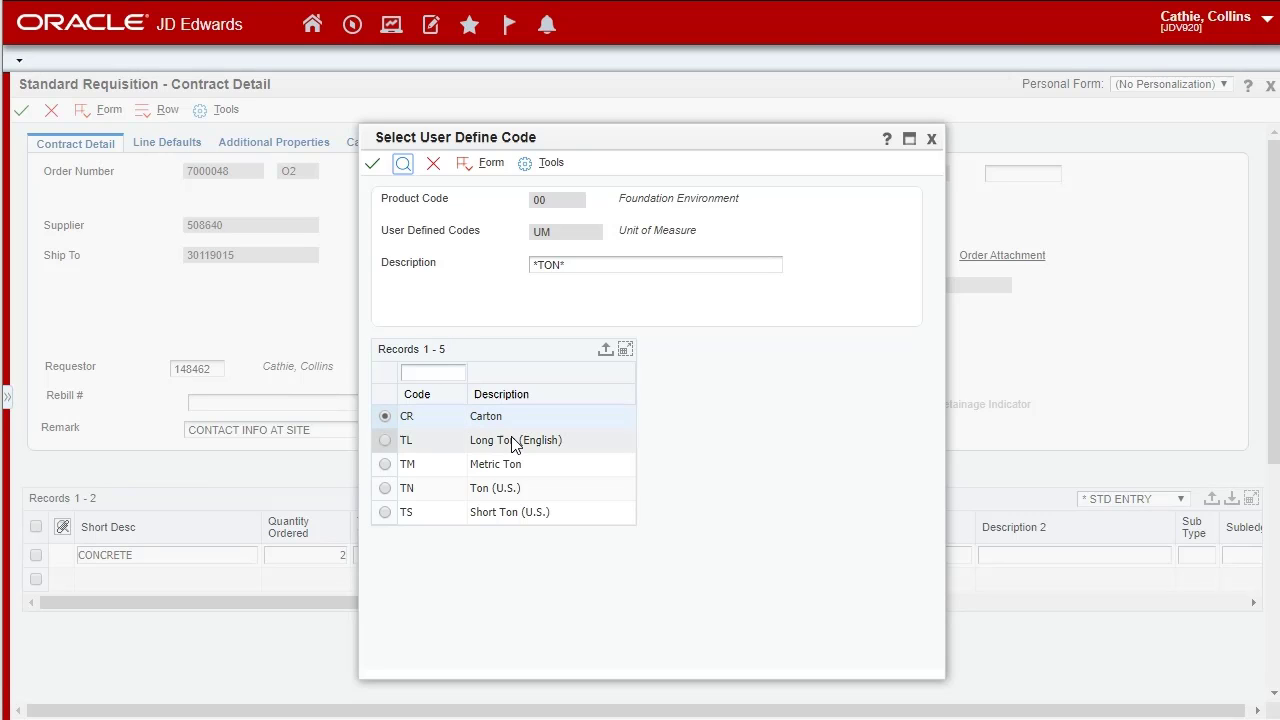
{"action": "left_click", "coordinate": [384, 488]}
{"action": "left_click", "coordinate": [372, 164]}
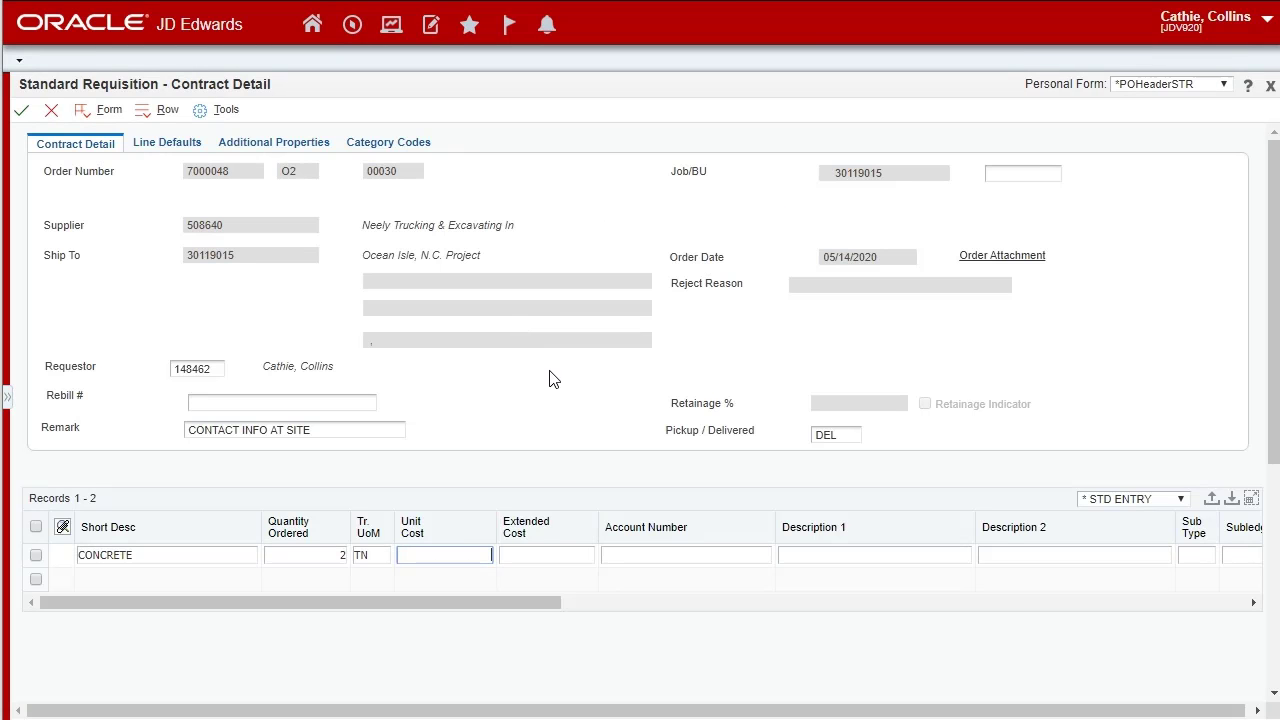
{"action": "type", "text": "150"}
Search the account master from the concrete line's account number for cost center 30119015 with object accounts >=53000
{"action": "left_click", "coordinate": [645, 556]}
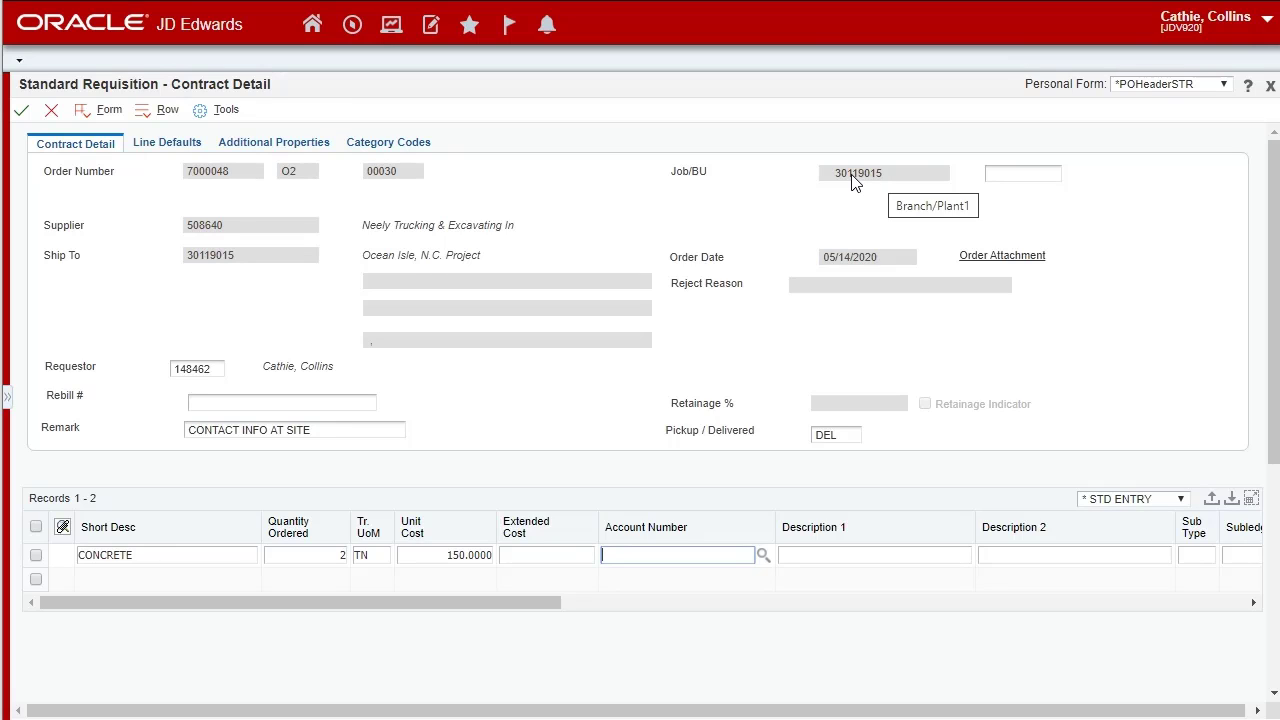
{"action": "left_click", "coordinate": [763, 557]}
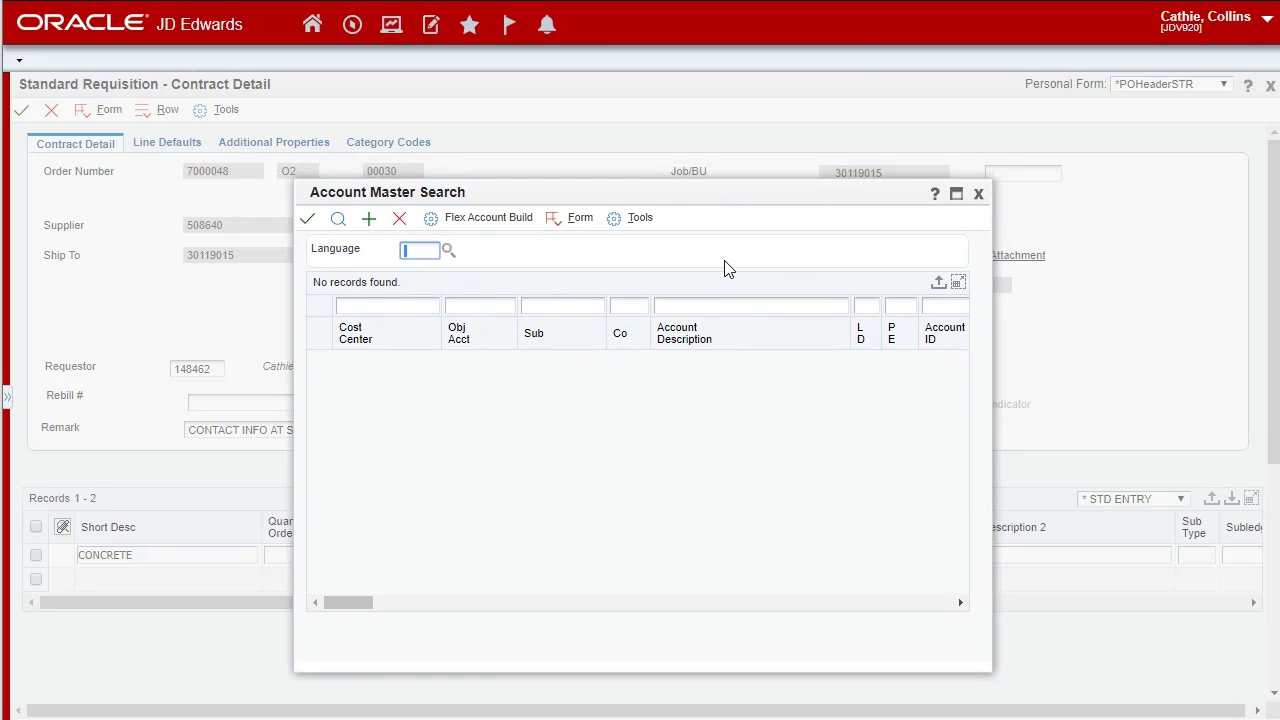
{"action": "left_click", "coordinate": [393, 310]}
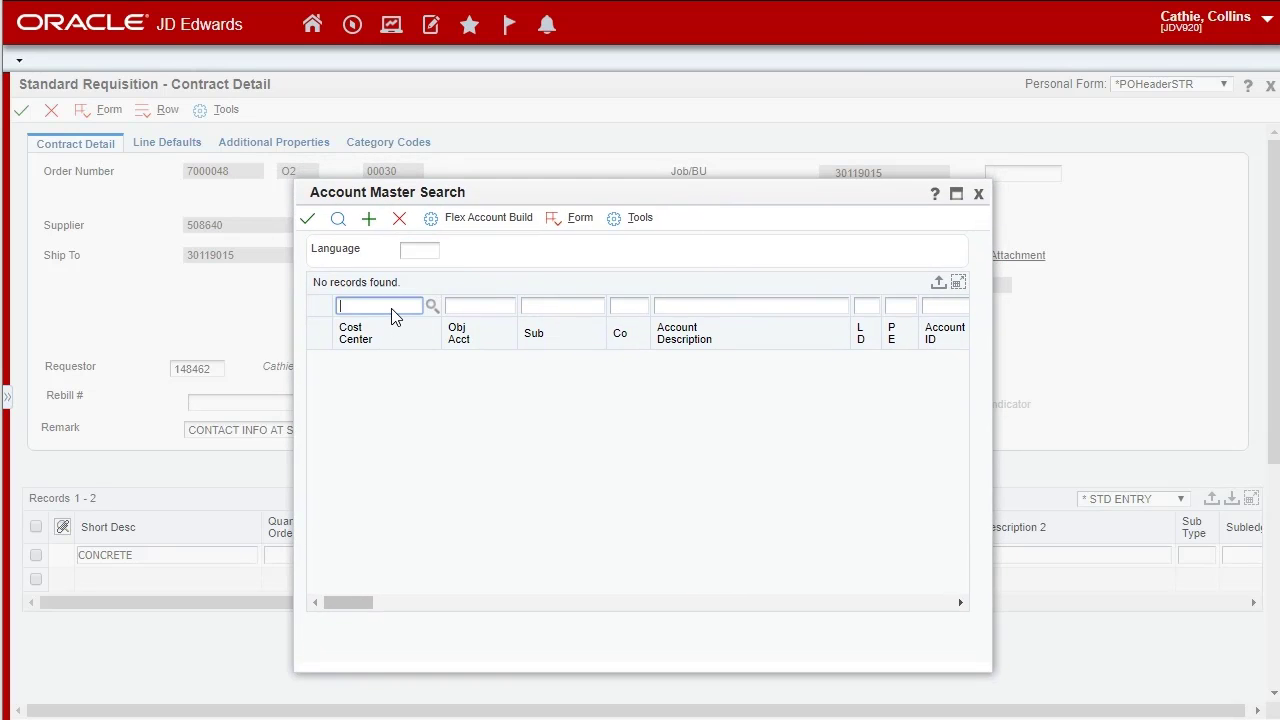
{"action": "type", "text": "30119015"}
{"action": "left_click", "coordinate": [462, 310]}
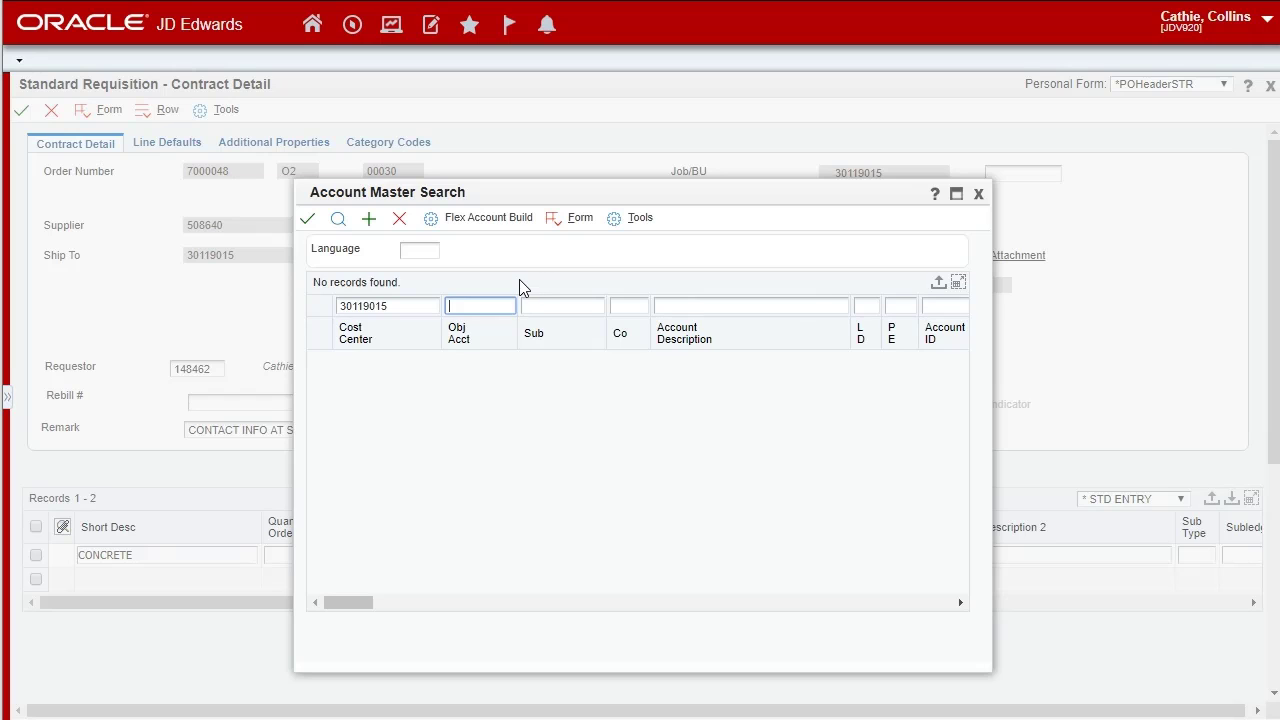
{"action": "left_click_drag", "start_coordinate": [560, 192], "coordinate": [431, 227]}
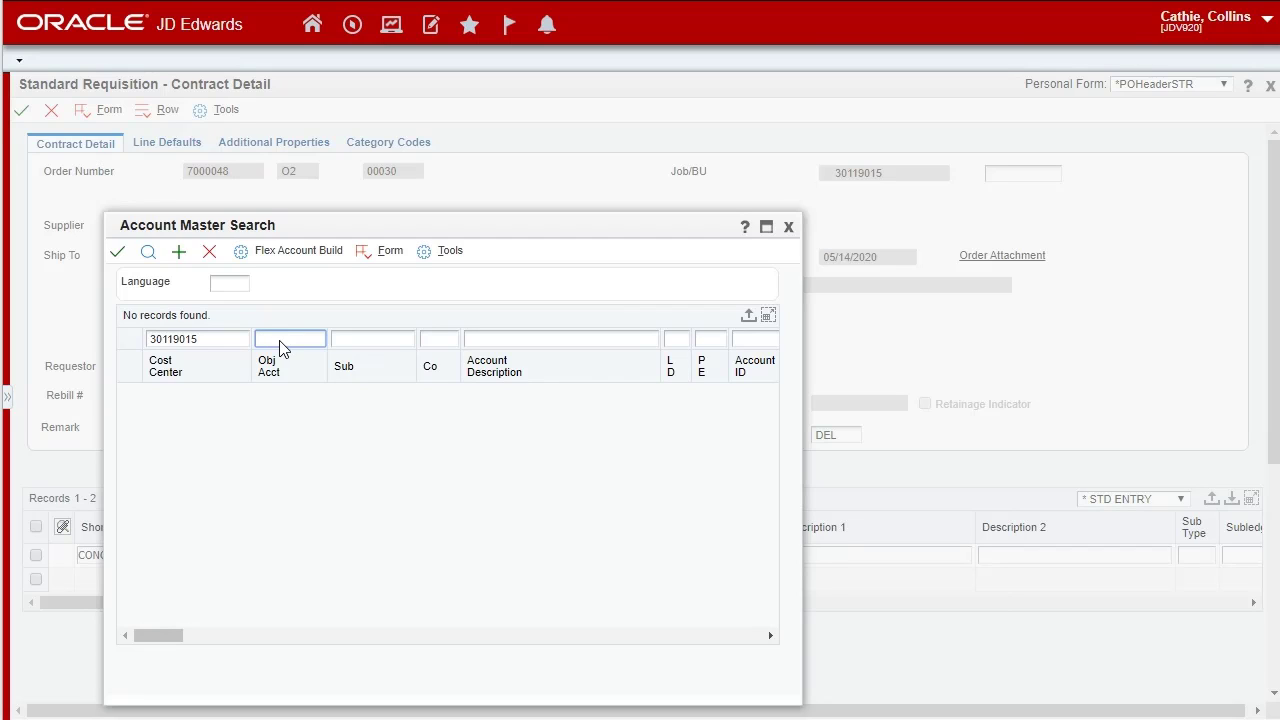
{"action": "type", "text": ">=53"}
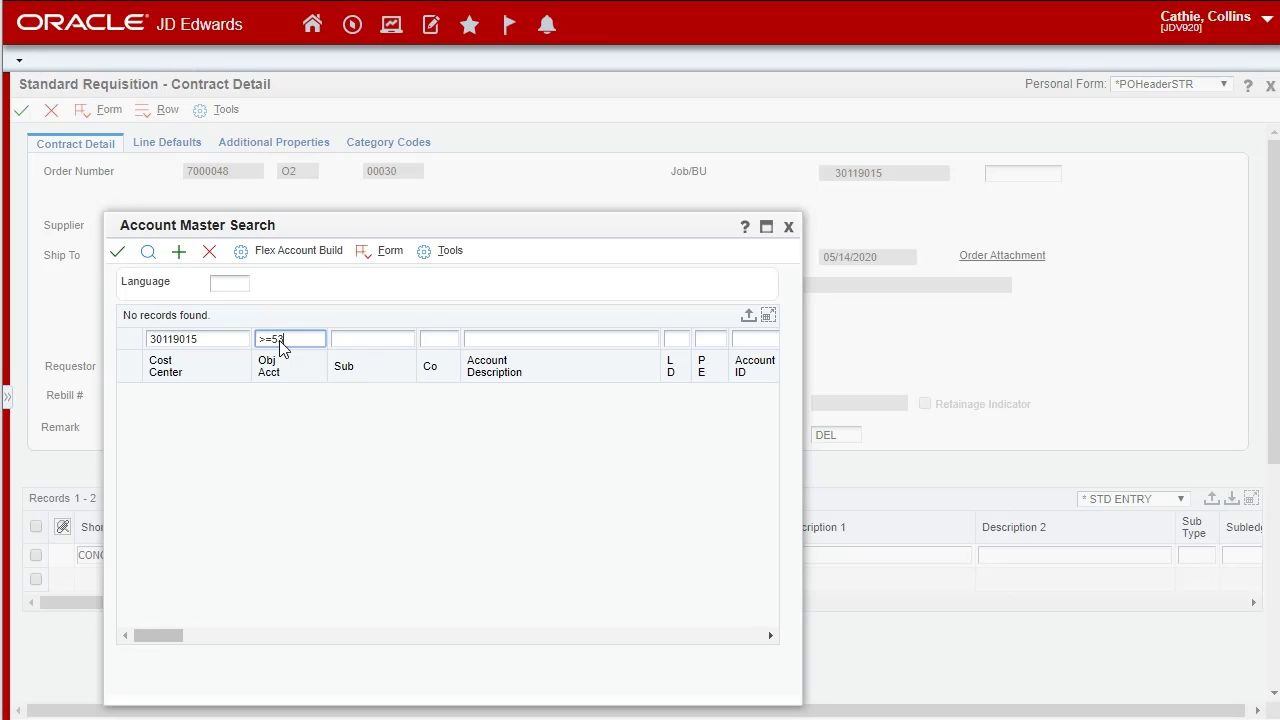
{"action": "type", "text": "000"}
{"action": "left_click", "coordinate": [148, 251]}
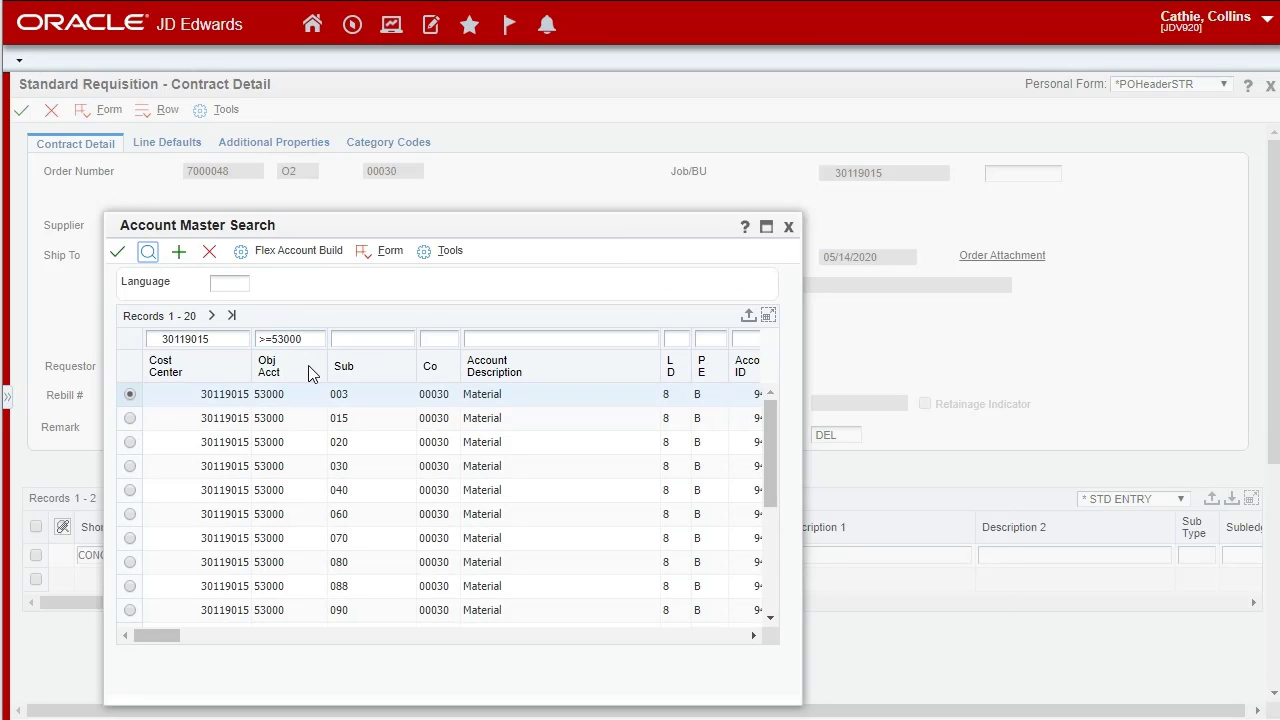
Load the remaining matching accounts and narrow the list to those with a posting edit code of <A
{"action": "left_click", "coordinate": [211, 315]}
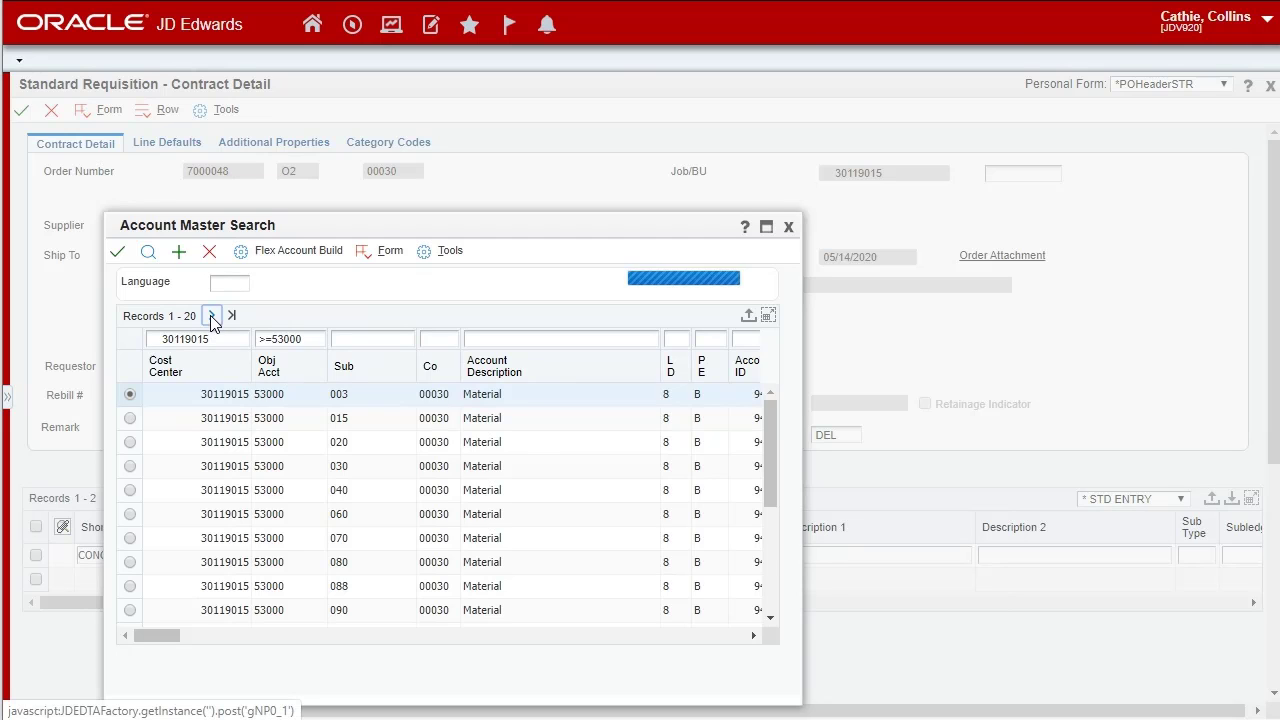
{"action": "left_click", "coordinate": [232, 316]}
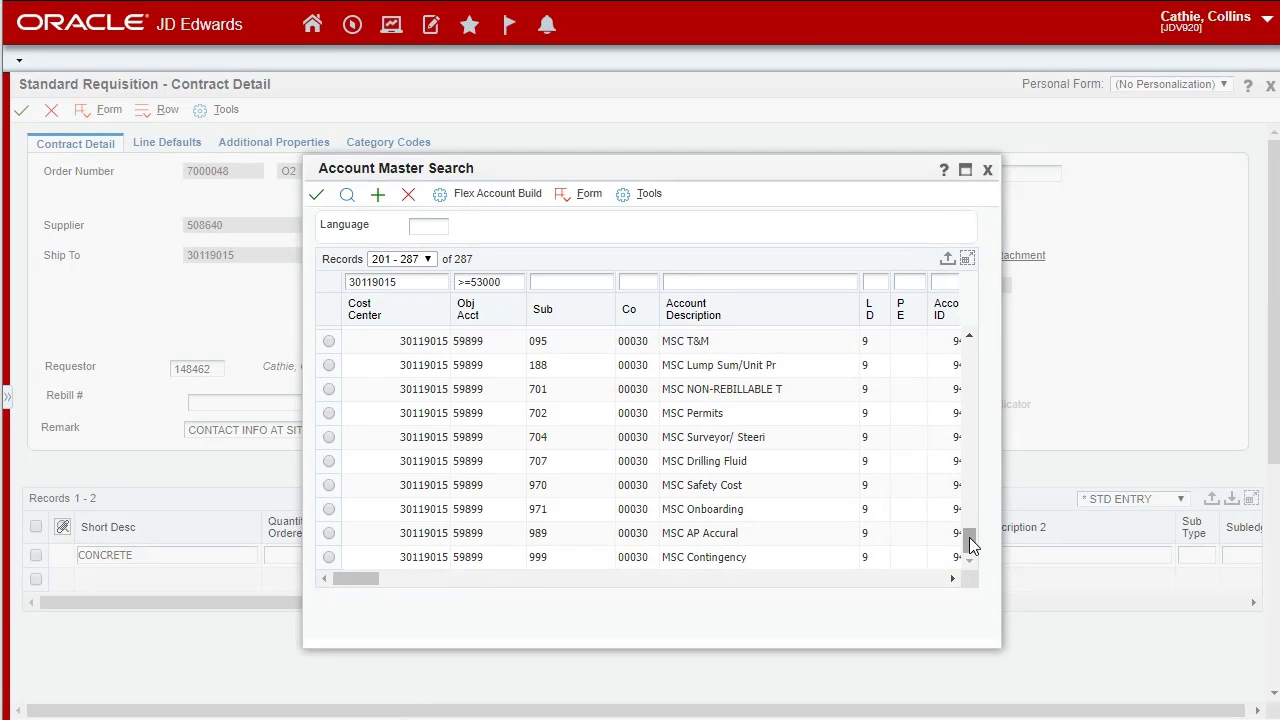
{"action": "left_click_drag", "start_coordinate": [968, 537], "coordinate": [971, 495]}
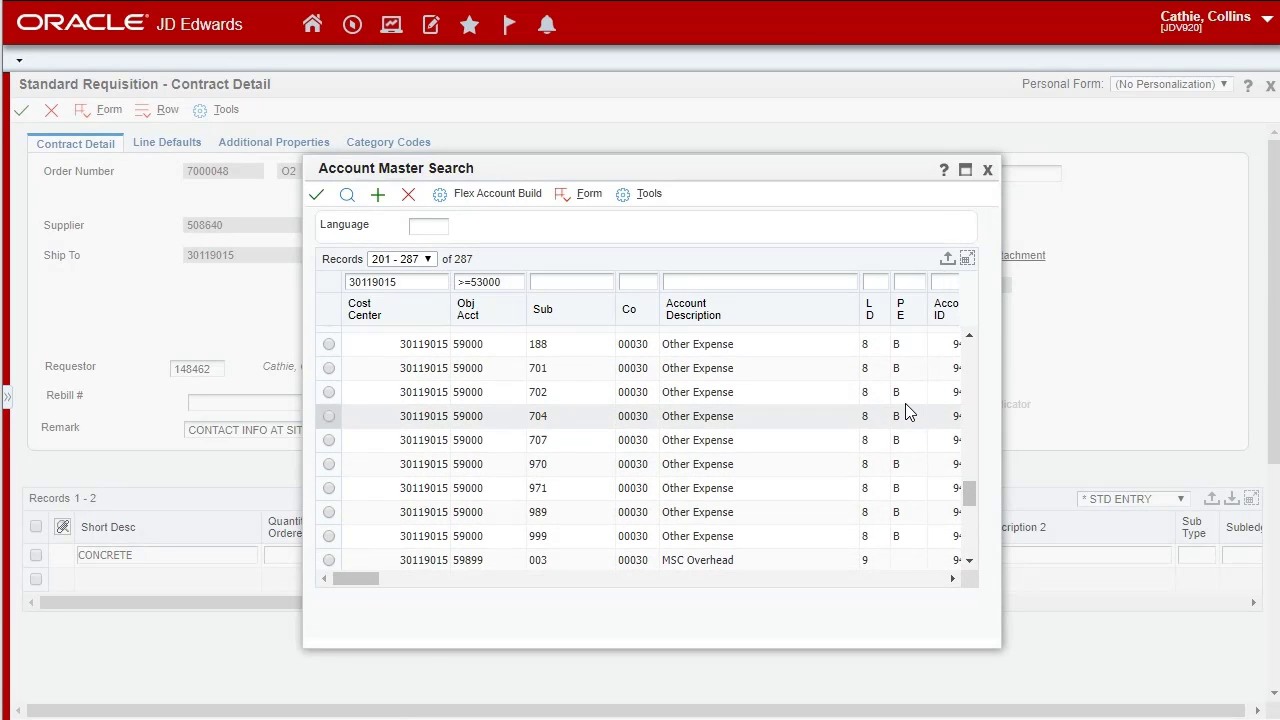
{"action": "left_click", "coordinate": [903, 283]}
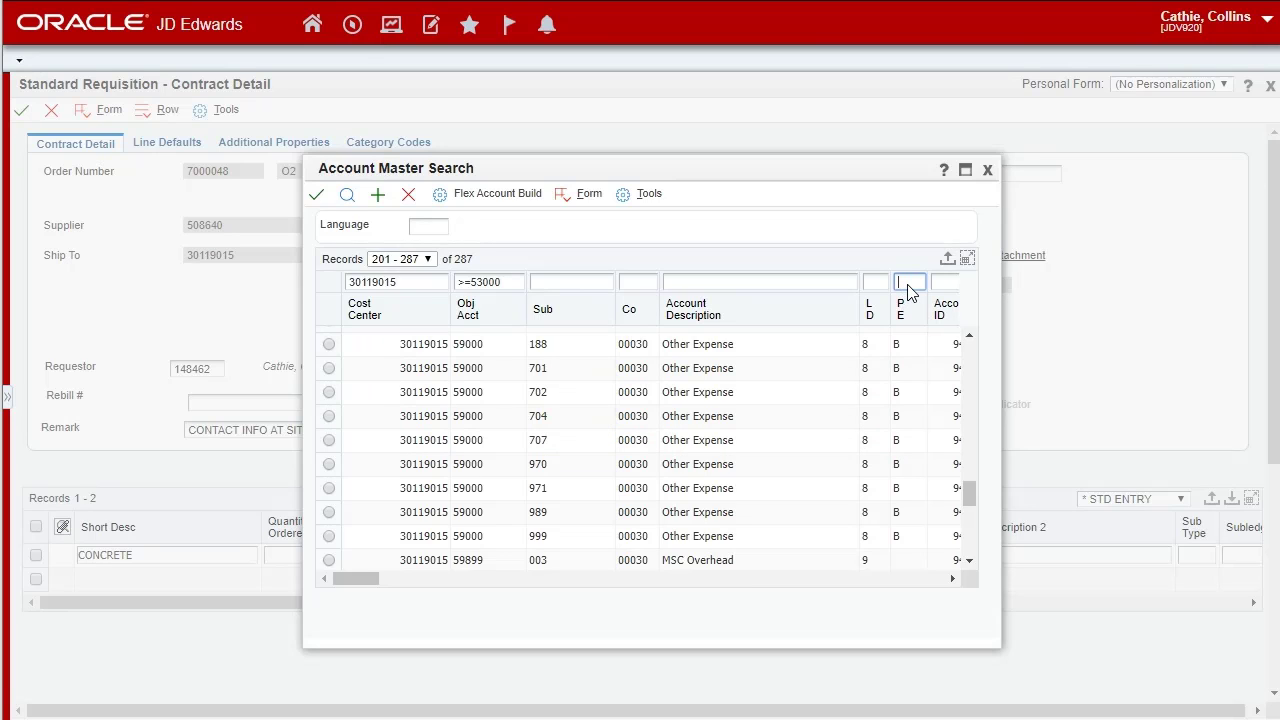
{"action": "type", "text": "<A"}
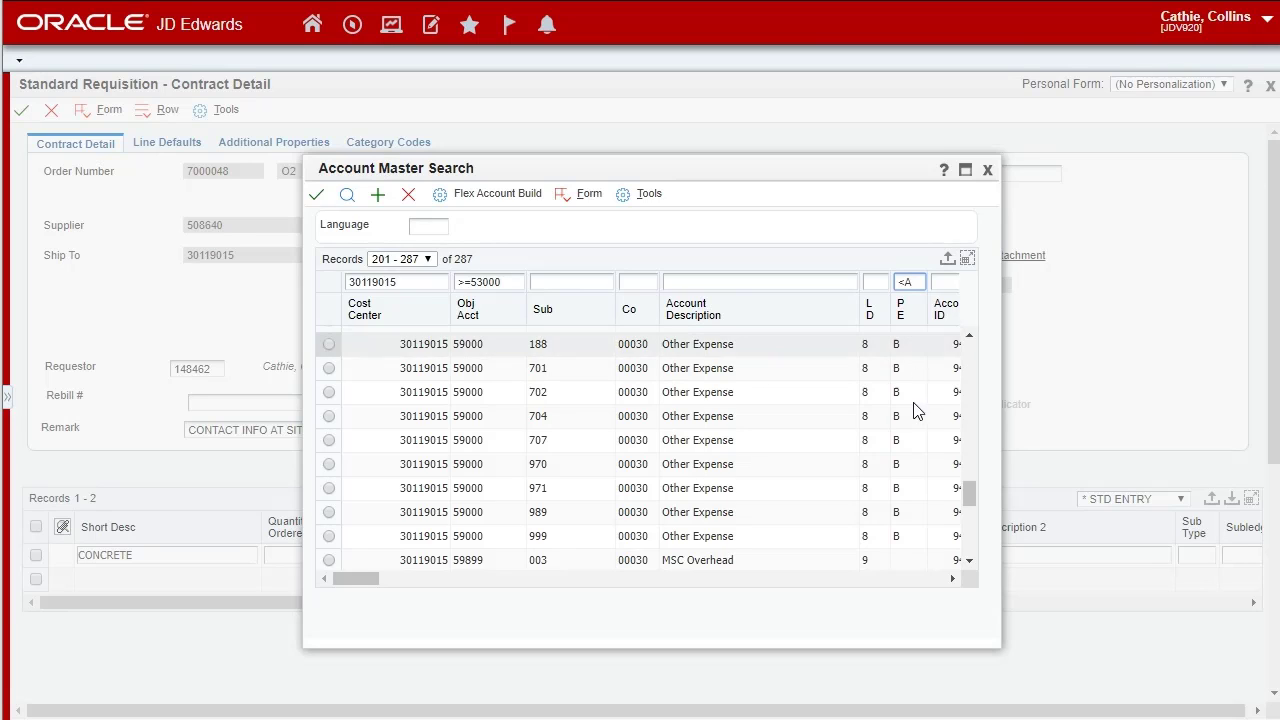
{"action": "left_click", "coordinate": [348, 196]}
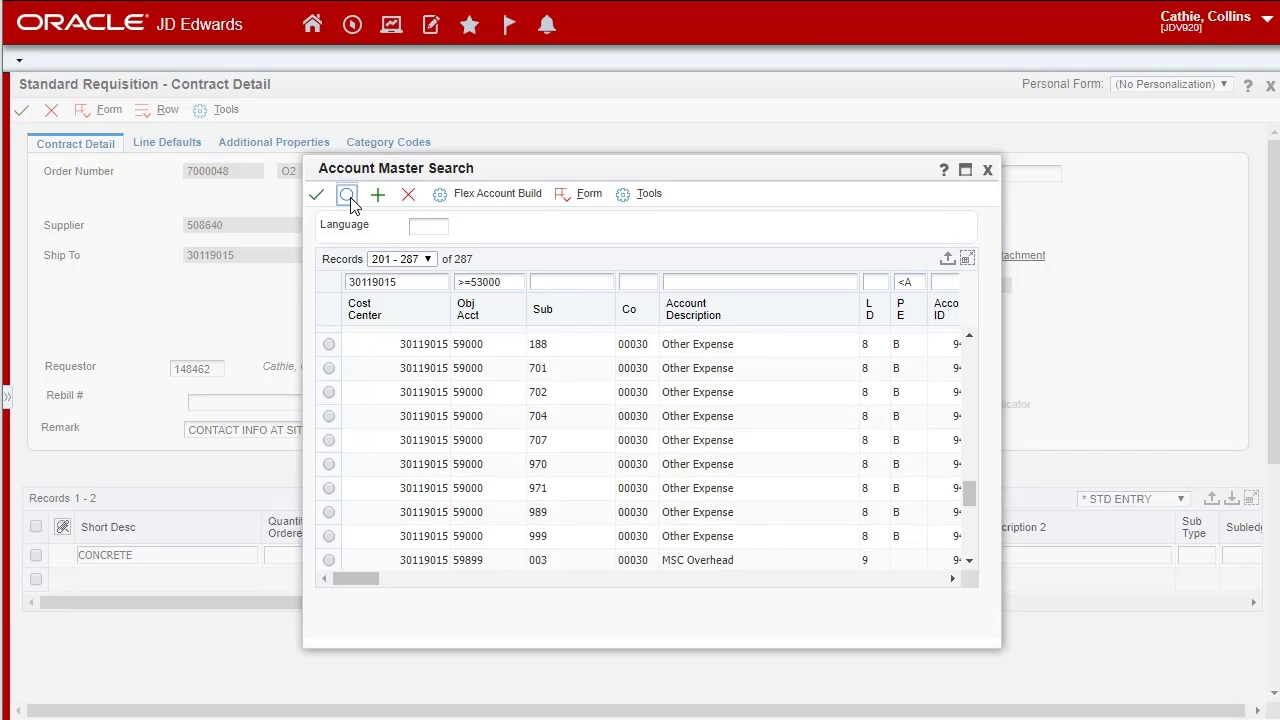
{"action": "left_click", "coordinate": [430, 259]}
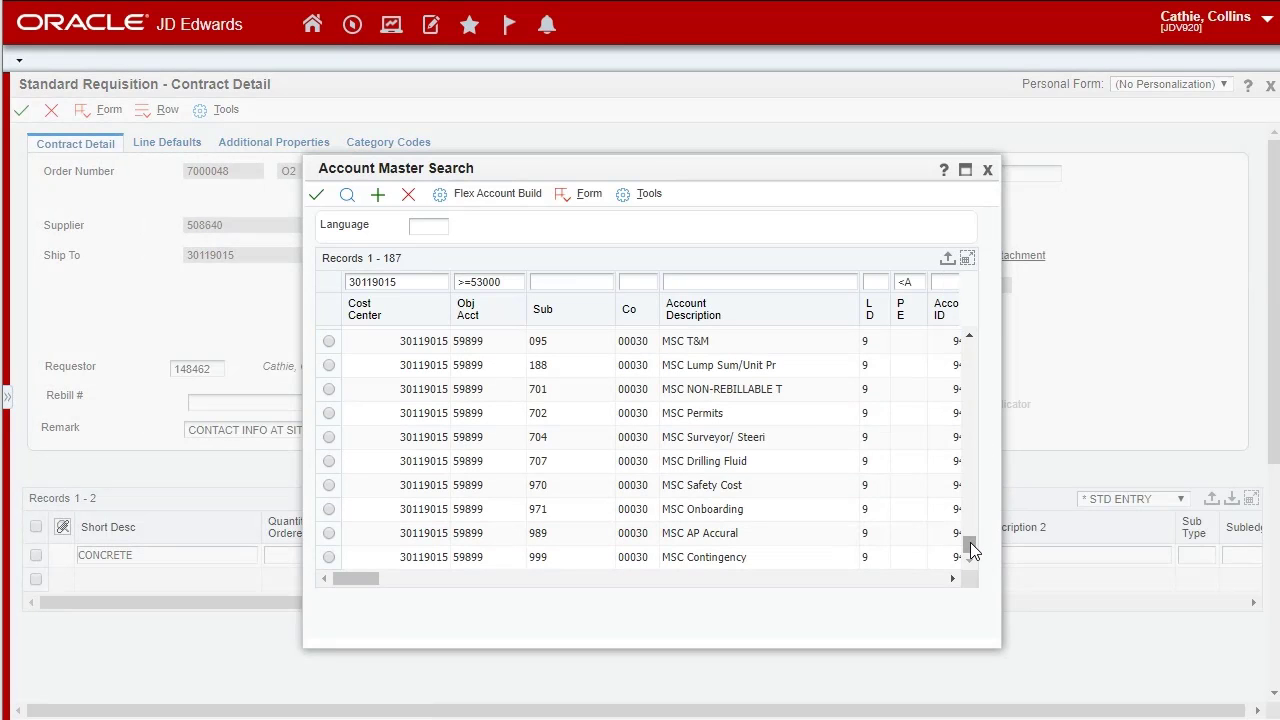
{"action": "left_click_drag", "start_coordinate": [970, 542], "coordinate": [970, 528]}
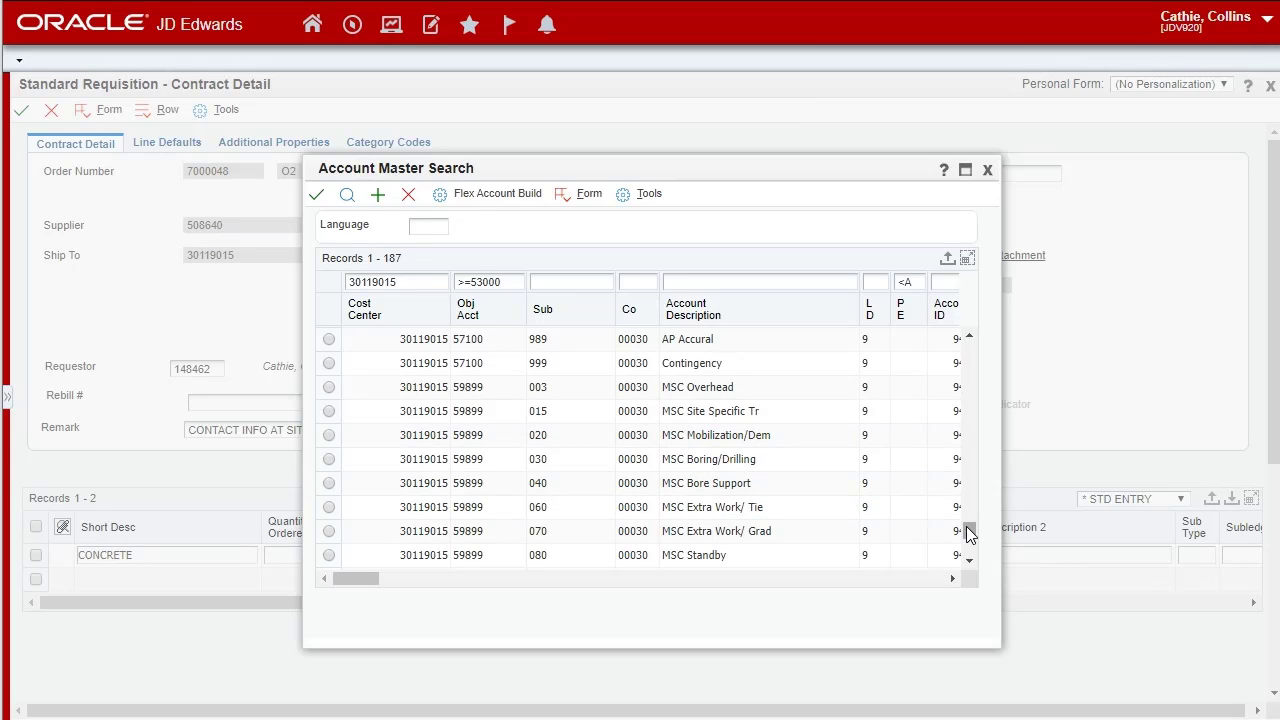
{"action": "left_click_drag", "start_coordinate": [968, 531], "coordinate": [966, 508]}
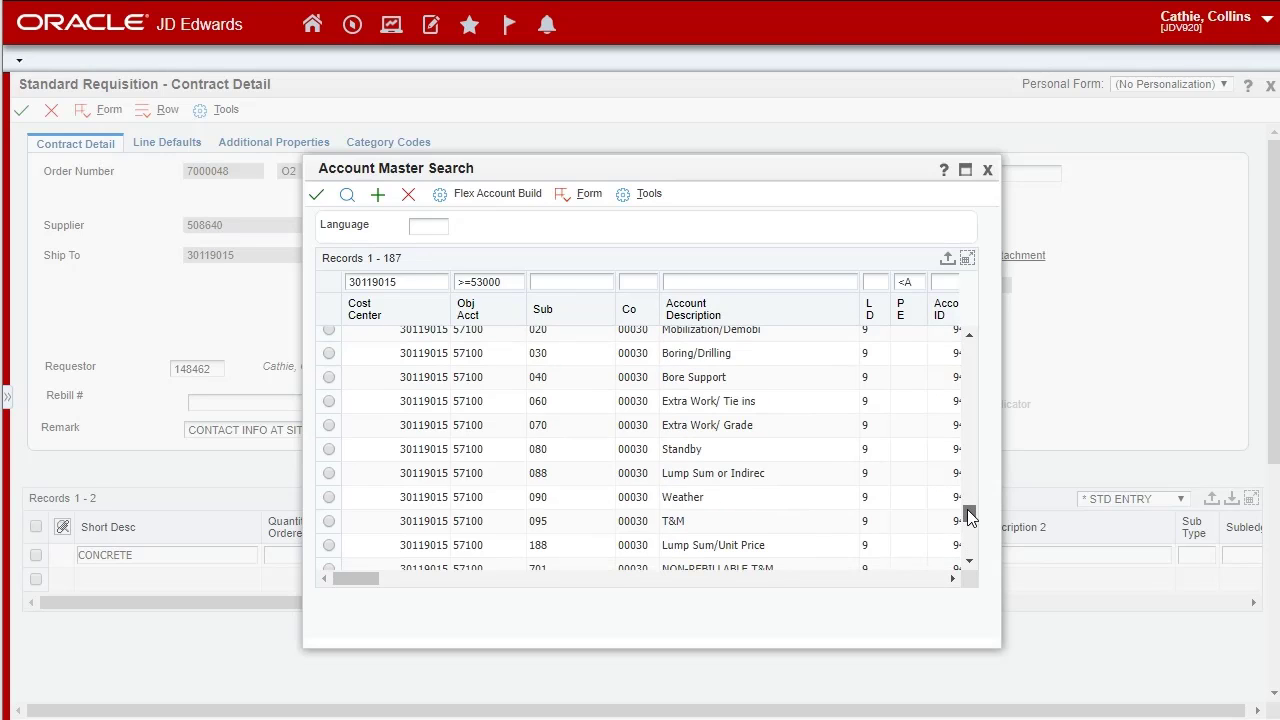
Filter the accounts by the description MTL*
{"action": "left_click", "coordinate": [707, 282]}
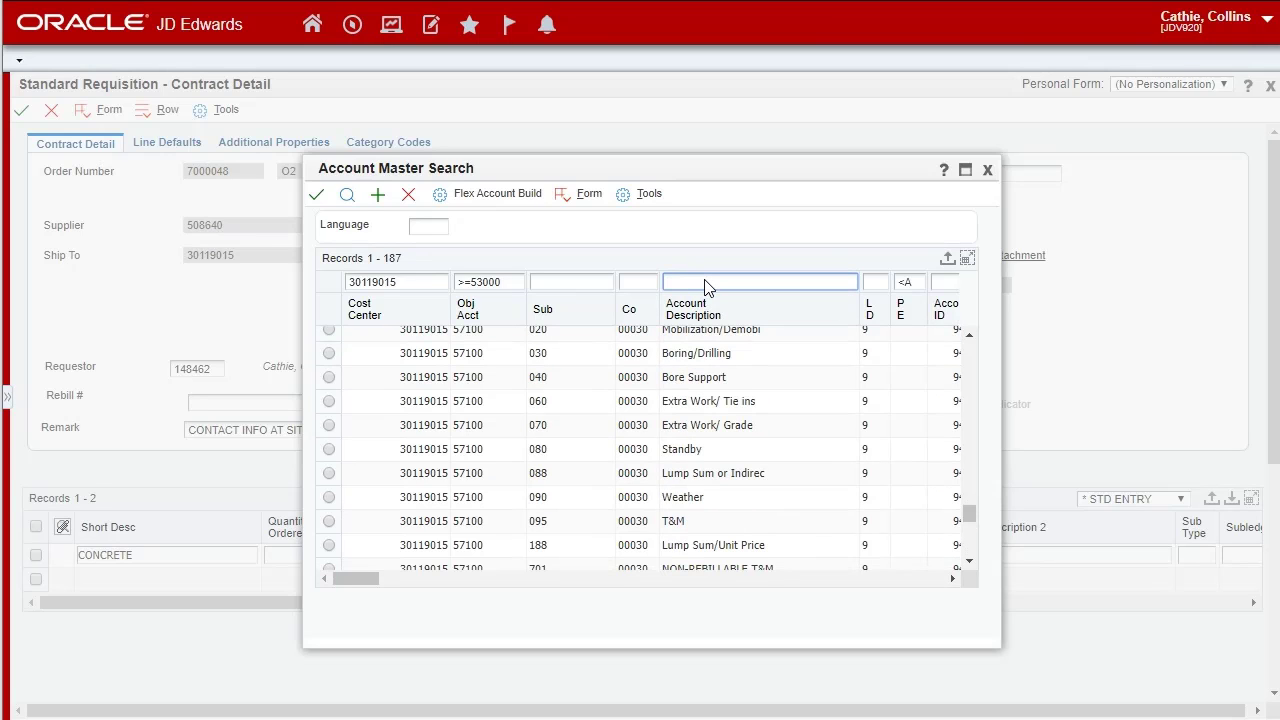
{"action": "type", "text": "MTL*"}
{"action": "left_click", "coordinate": [347, 194]}
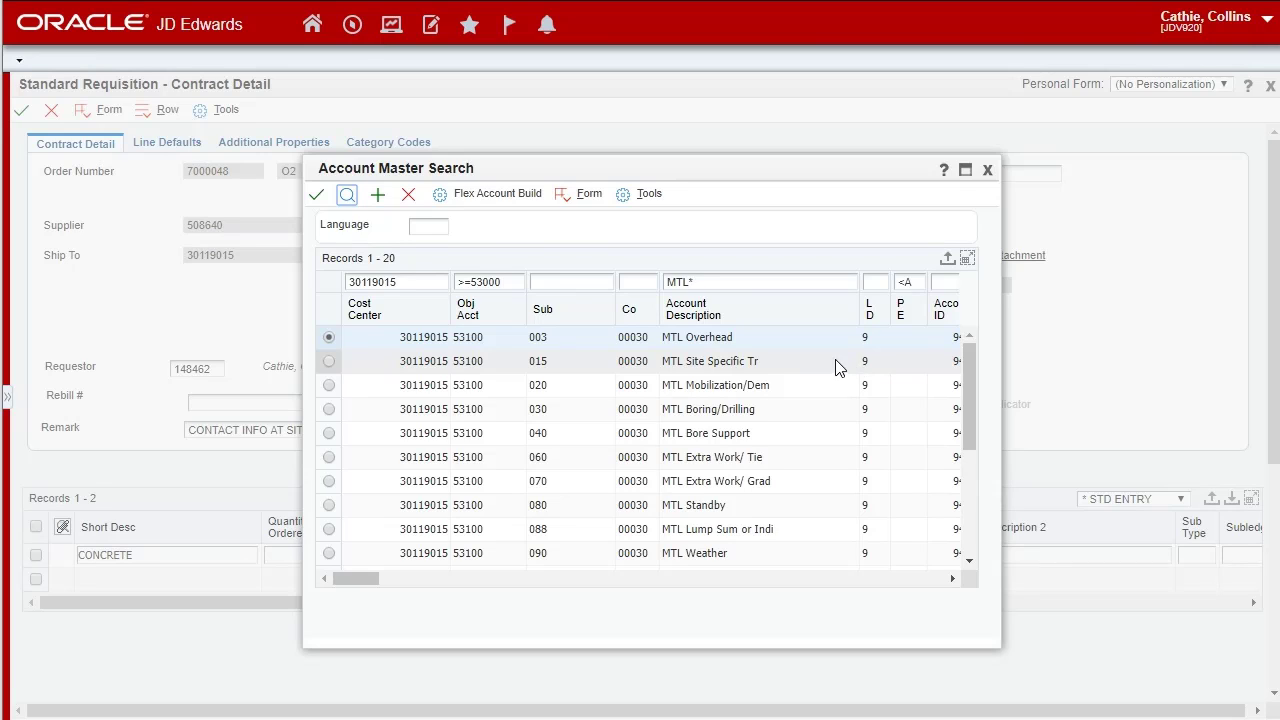
Filter the accounts by the description *OVERHEAD* and assign MTL Overhead, object 53100, subsidiary 003, to the concrete line
{"action": "left_click", "coordinate": [690, 282]}
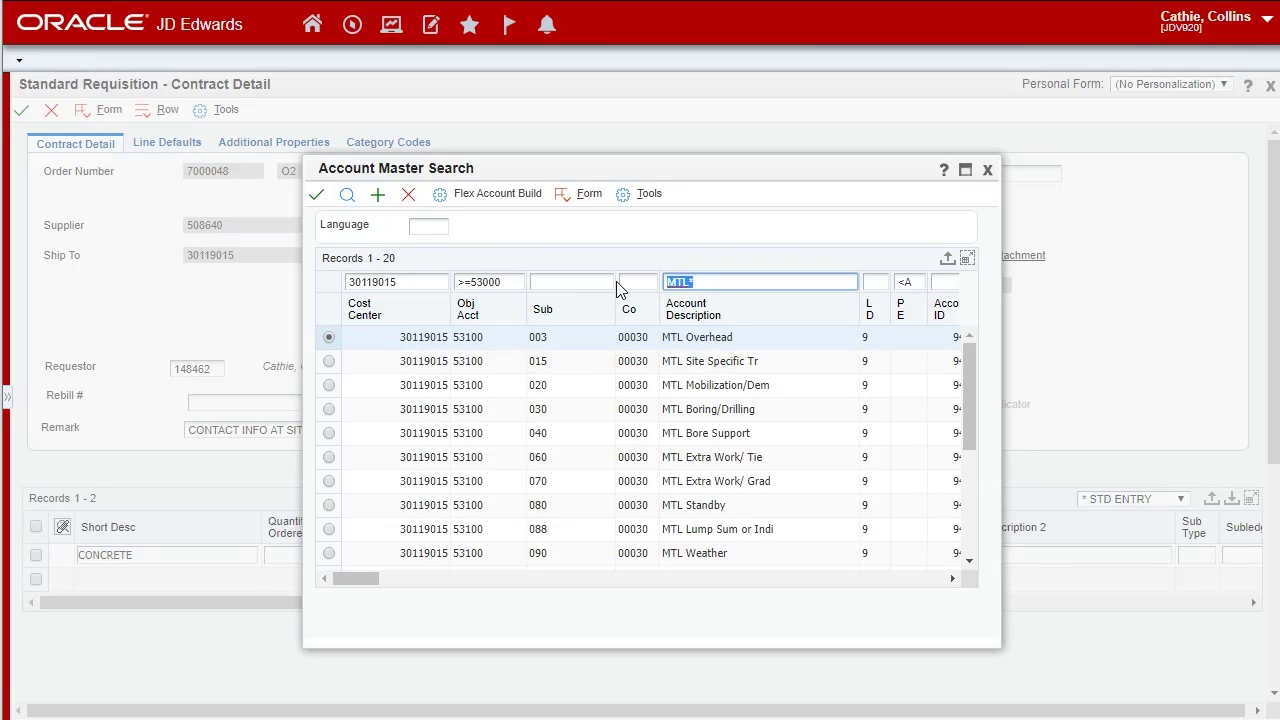
{"action": "type", "text": "*OVERHEAD*"}
{"action": "left_click", "coordinate": [348, 196]}
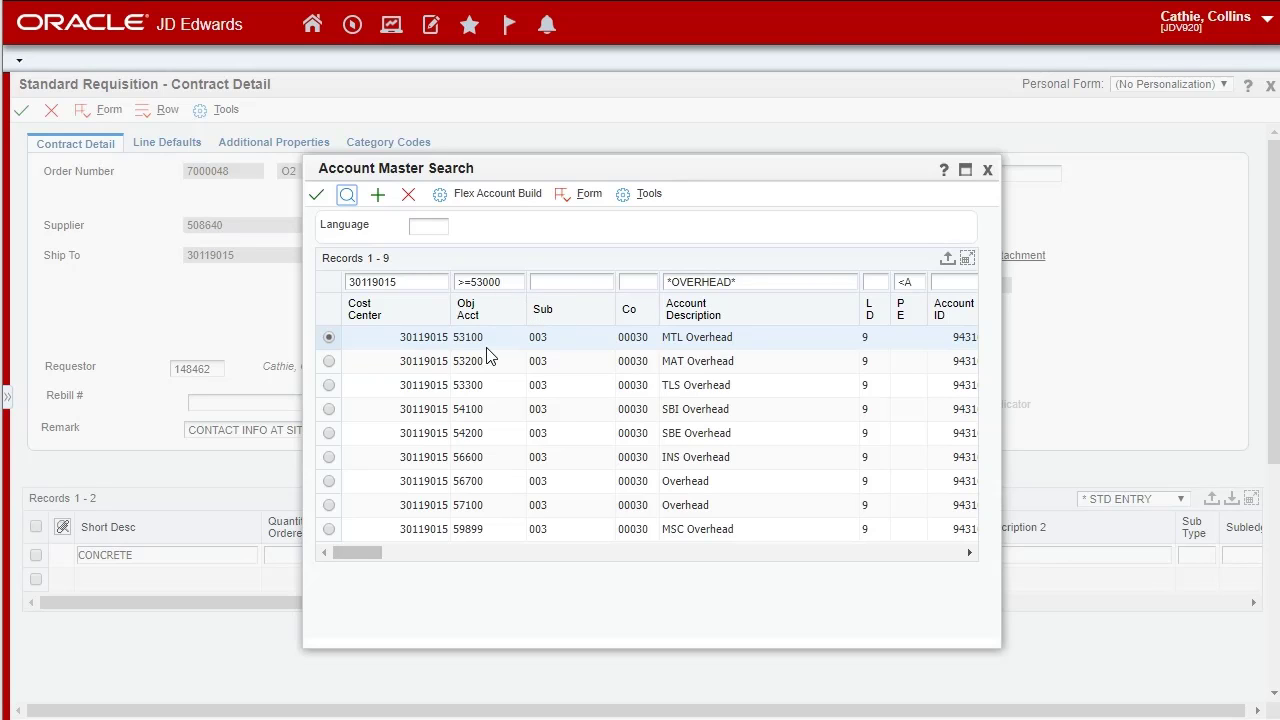
{"action": "left_click_drag", "start_coordinate": [491, 339], "coordinate": [493, 379]}
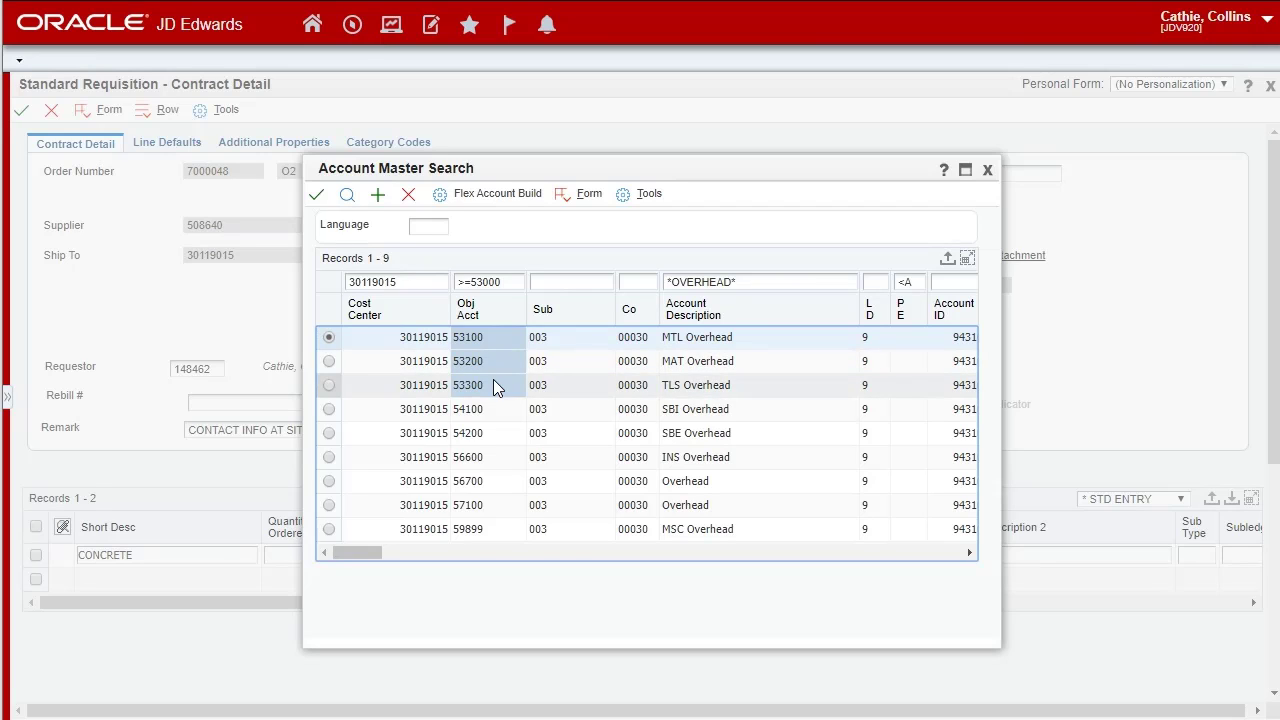
{"action": "left_click_drag", "start_coordinate": [491, 407], "coordinate": [489, 435]}
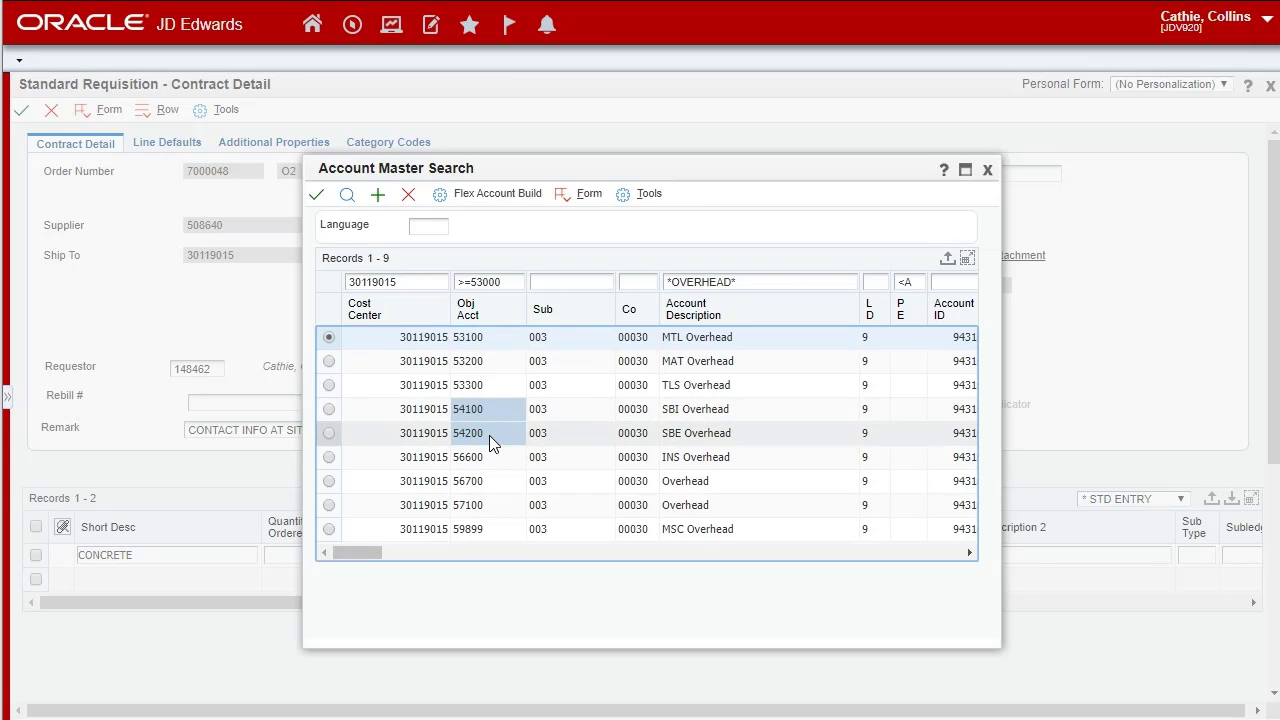
{"action": "left_click", "coordinate": [489, 529]}
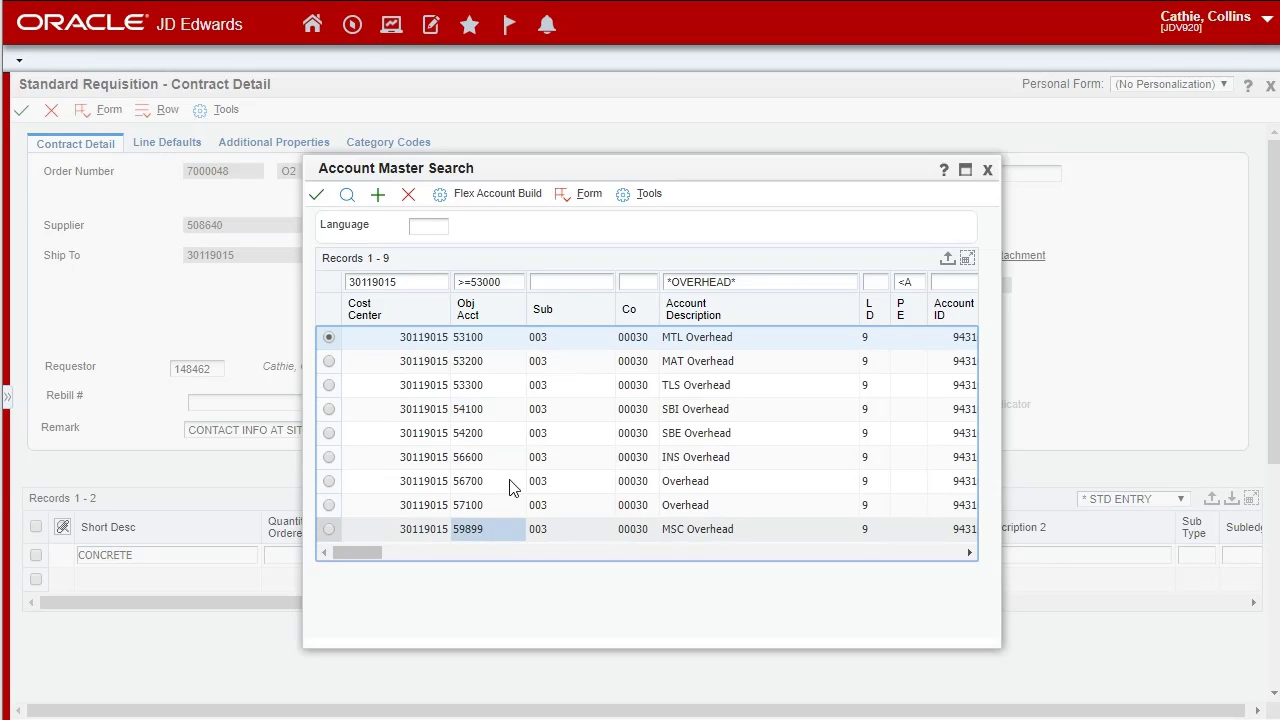
{"action": "left_click", "coordinate": [668, 345]}
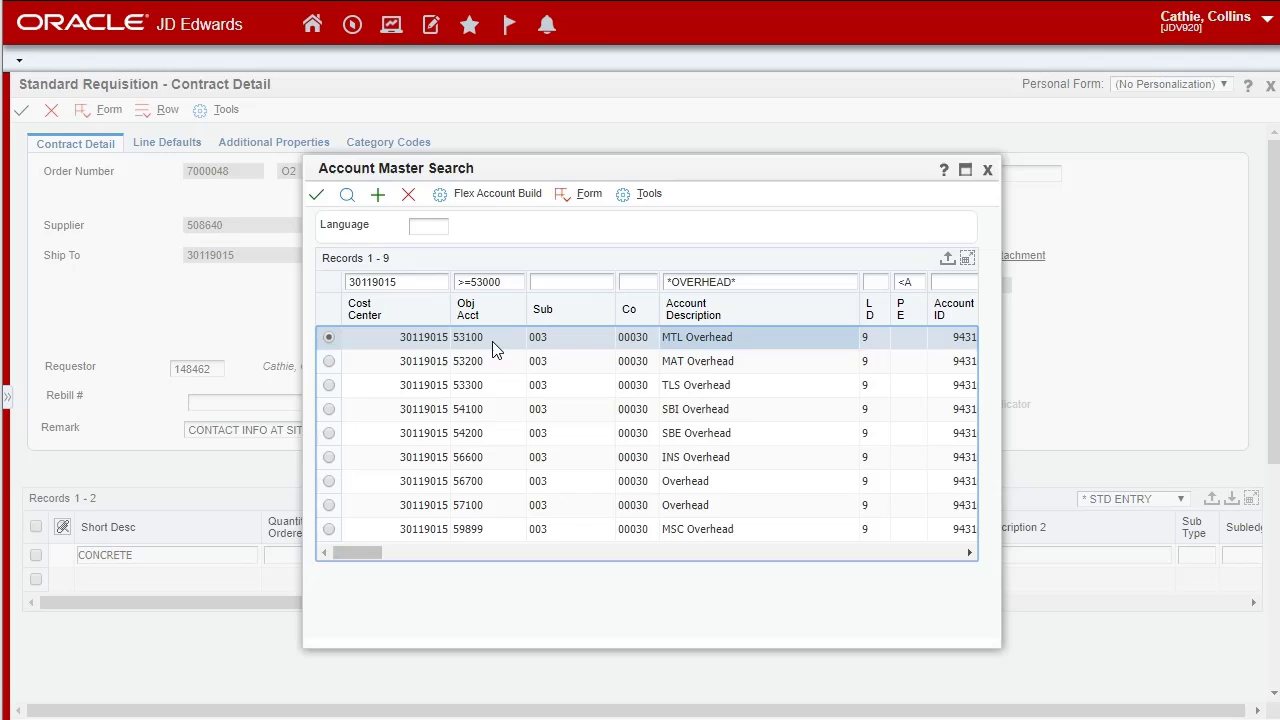
{"action": "left_click", "coordinate": [331, 339]}
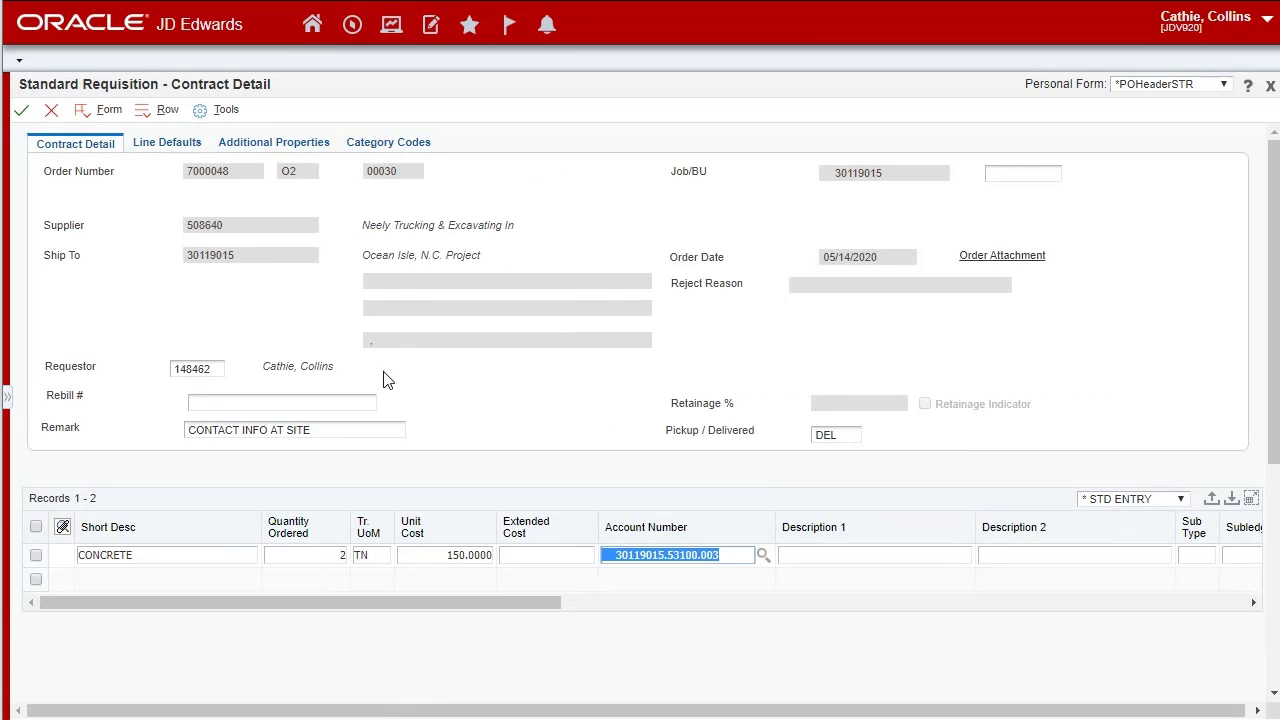
Enter HIGH PRESSURE CONCRETE as Description 1 and MORE DESCRIPTION as Description 2, completing the concrete line
{"action": "left_click", "coordinate": [786, 558]}
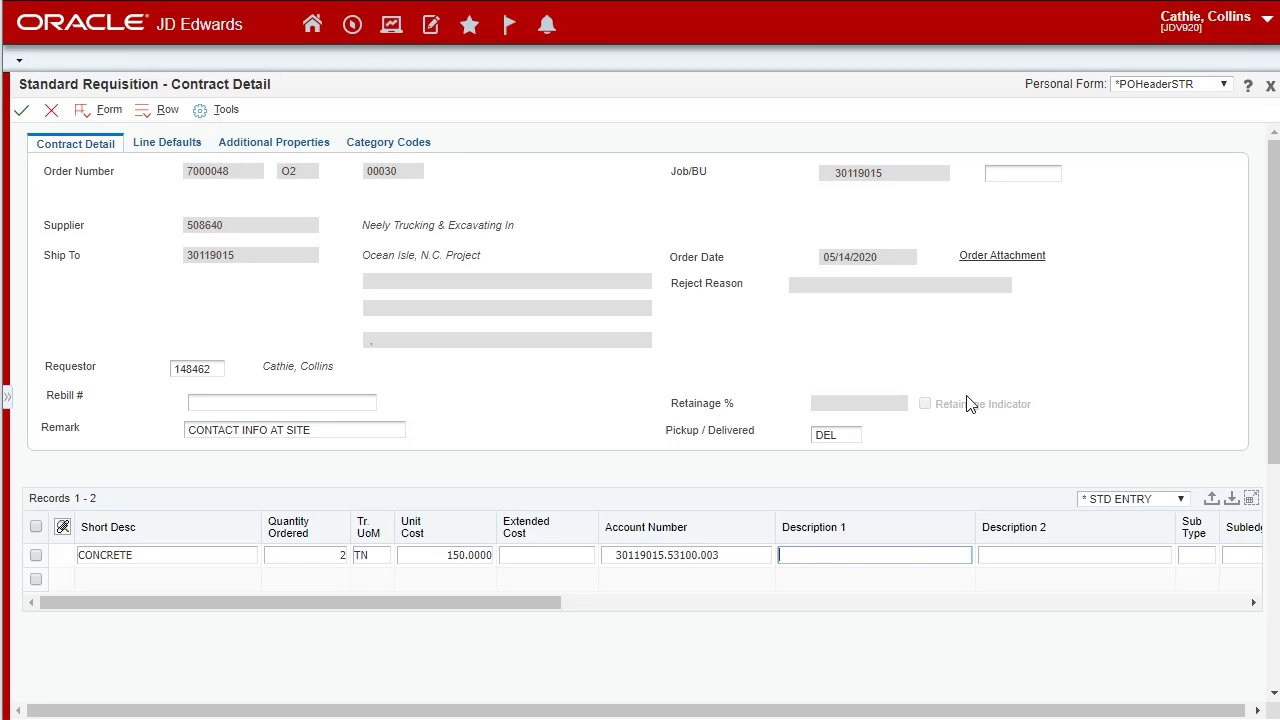
{"action": "type", "text": "HIGH PRESSURE CONCRETE"}
{"action": "key", "text": "Tab"}
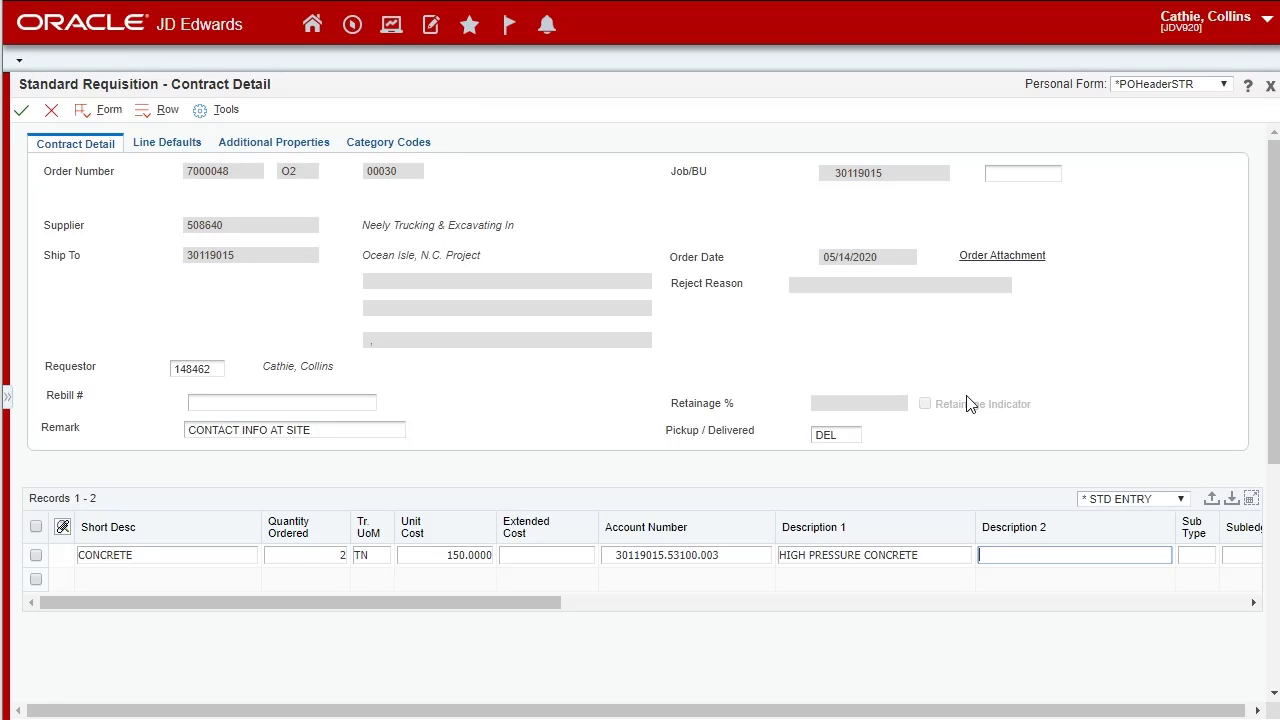
{"action": "type", "text": "MORE DESCRIPTION"}
{"action": "key", "text": "Return"}
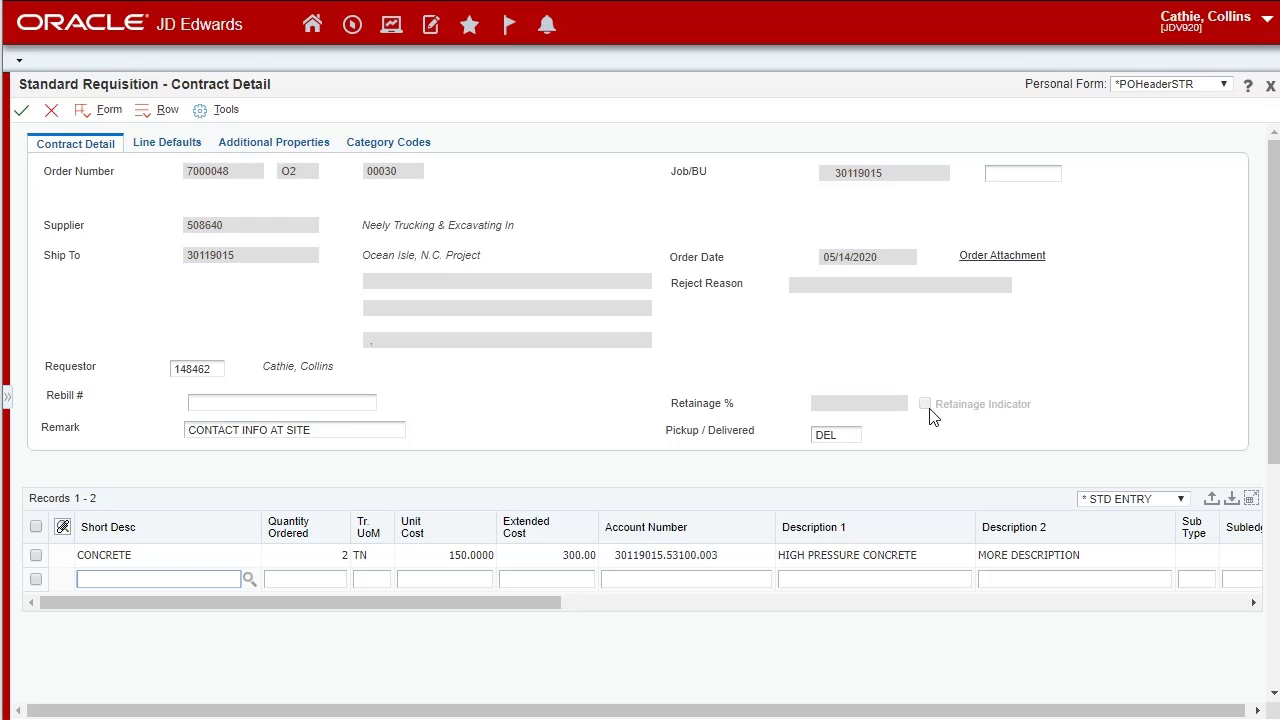
Review the concrete line's remaining columns, save the requisition and refresh the list of requisition headers
{"action": "left_click", "coordinate": [534, 603]}
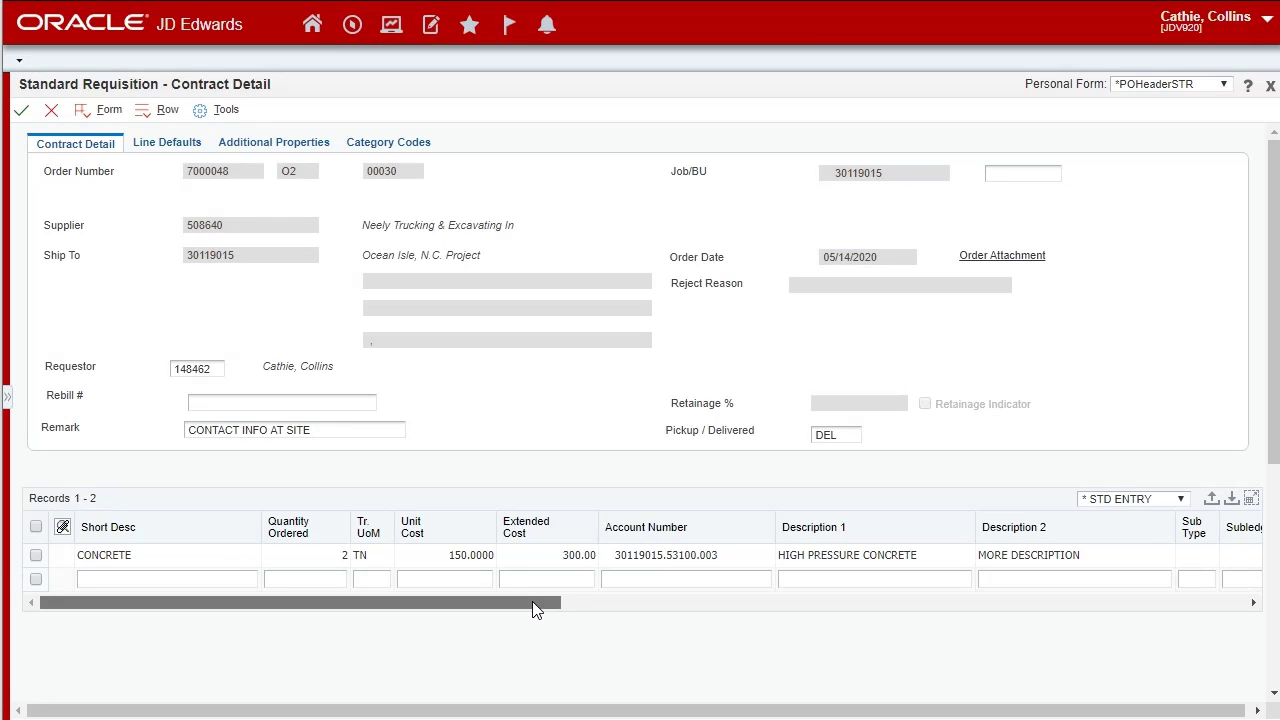
{"action": "left_click_drag", "start_coordinate": [532, 601], "coordinate": [686, 606]}
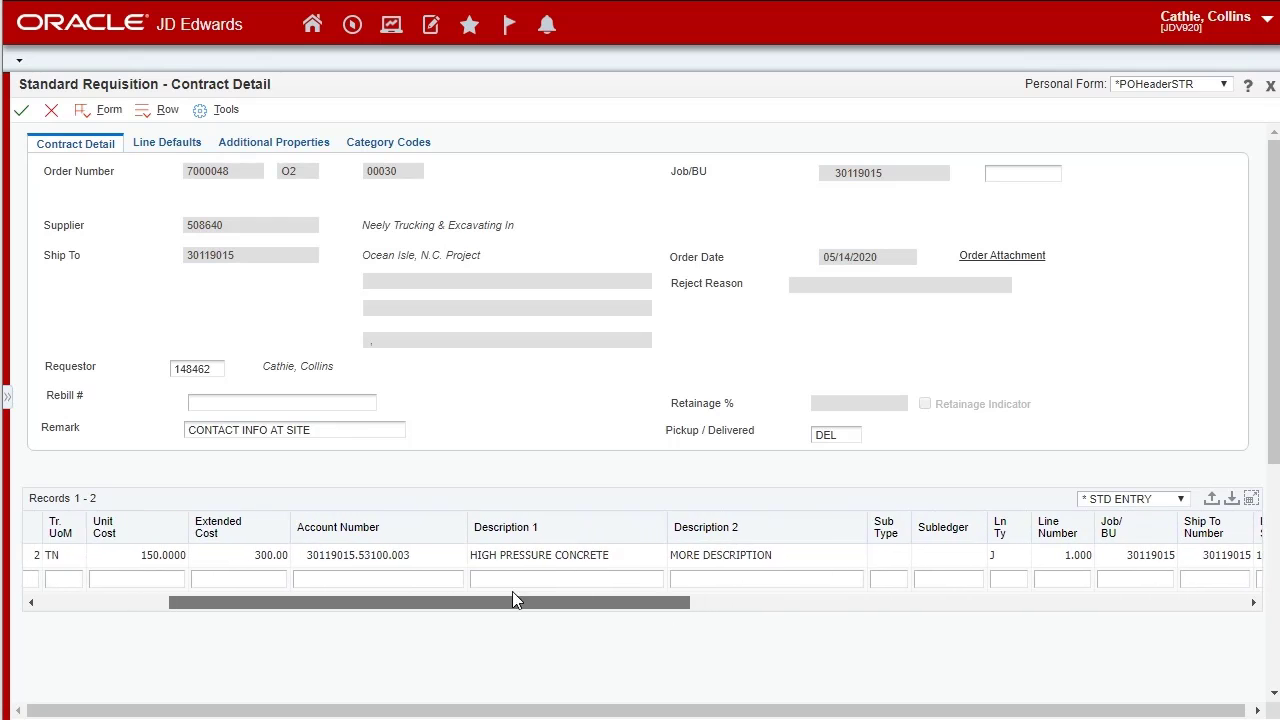
{"action": "left_click", "coordinate": [265, 558]}
{"action": "left_click_drag", "start_coordinate": [480, 603], "coordinate": [638, 598]}
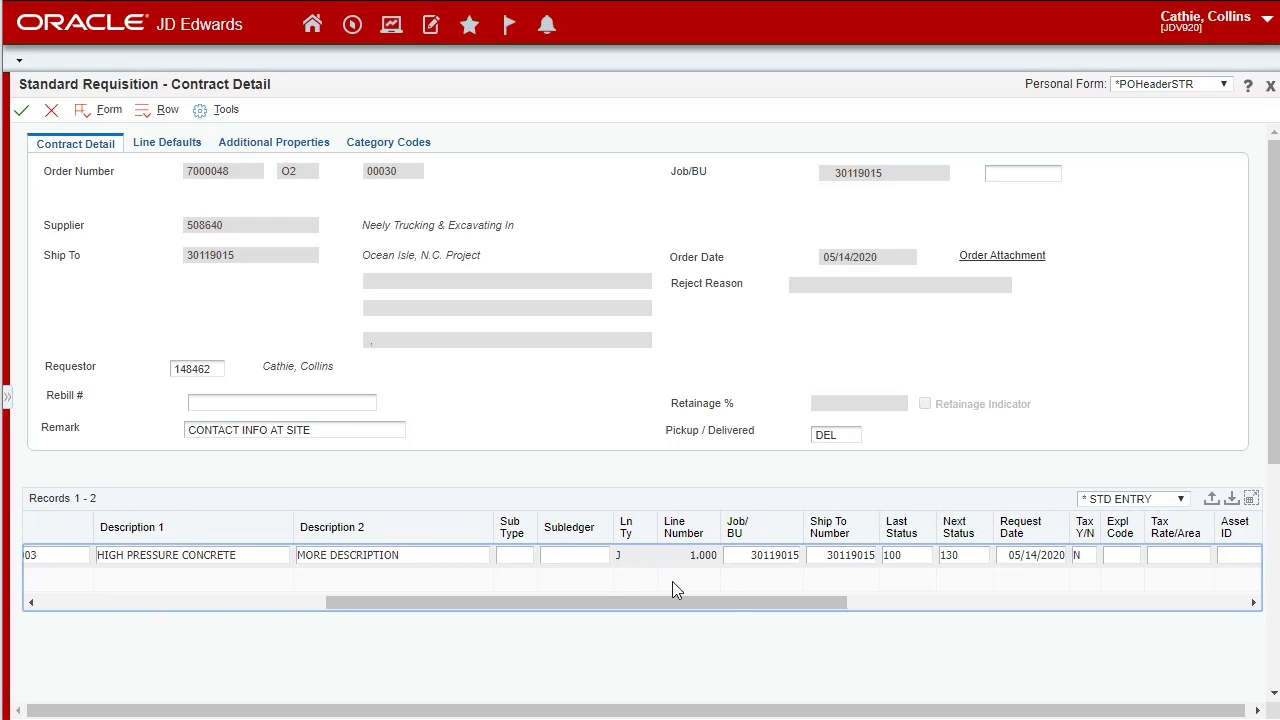
{"action": "left_click_drag", "start_coordinate": [734, 605], "coordinate": [867, 602]}
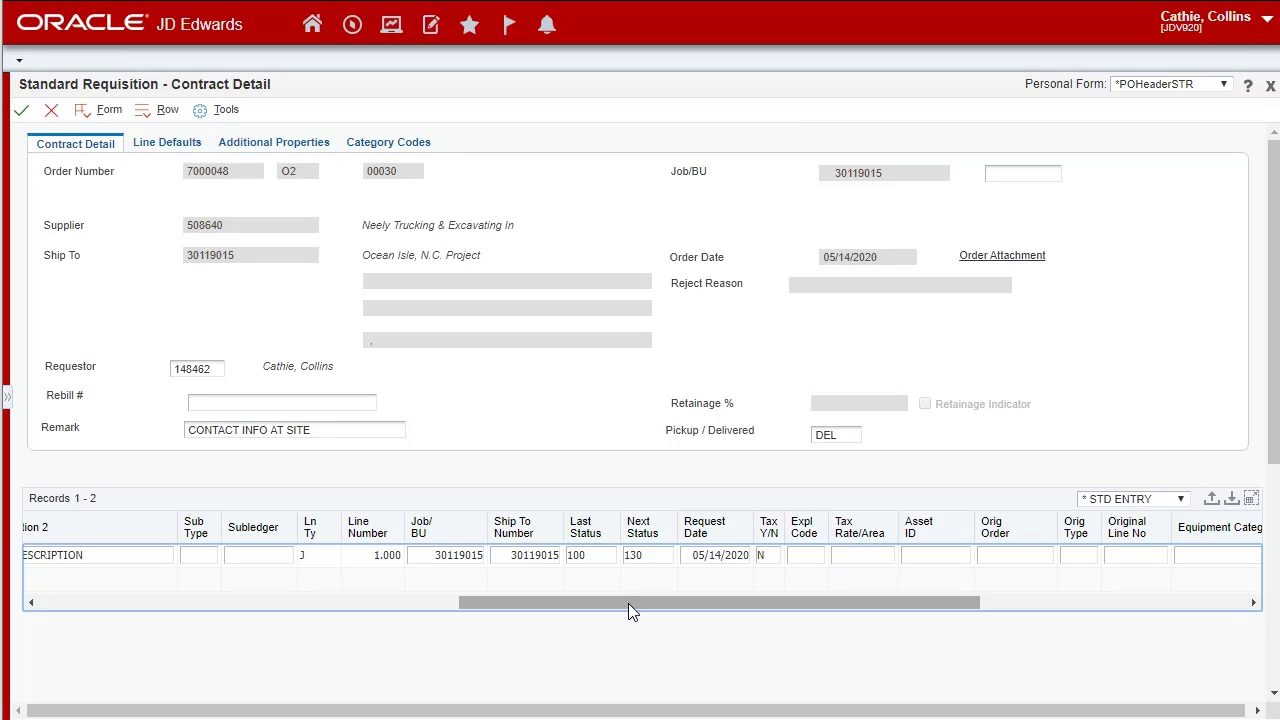
{"action": "left_click_drag", "start_coordinate": [628, 603], "coordinate": [134, 614]}
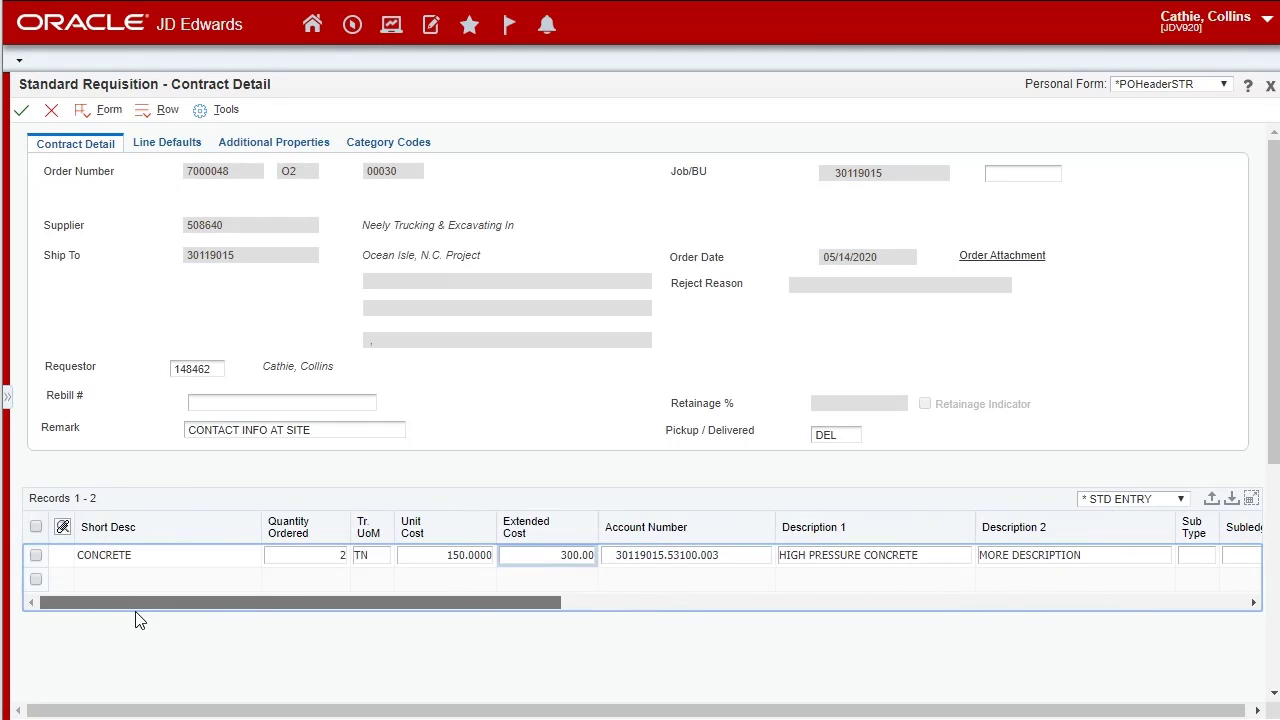
{"action": "left_click", "coordinate": [22, 112]}
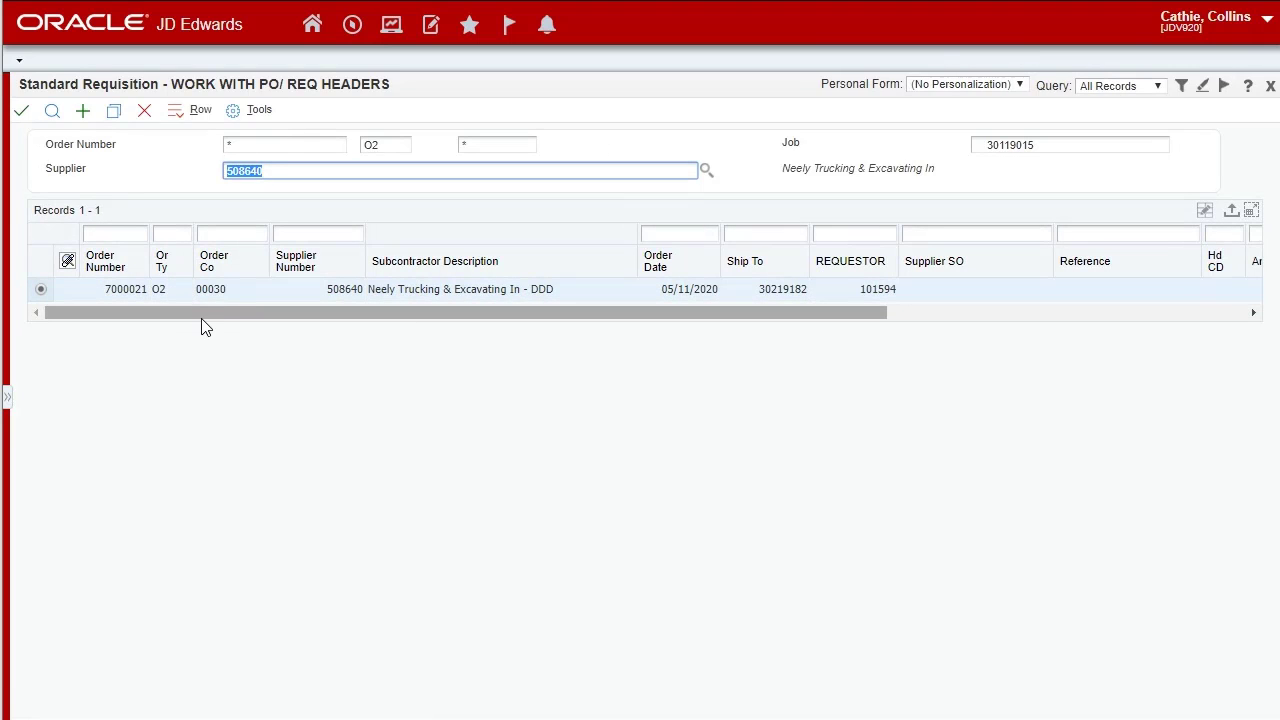
{"action": "left_click", "coordinate": [53, 113]}
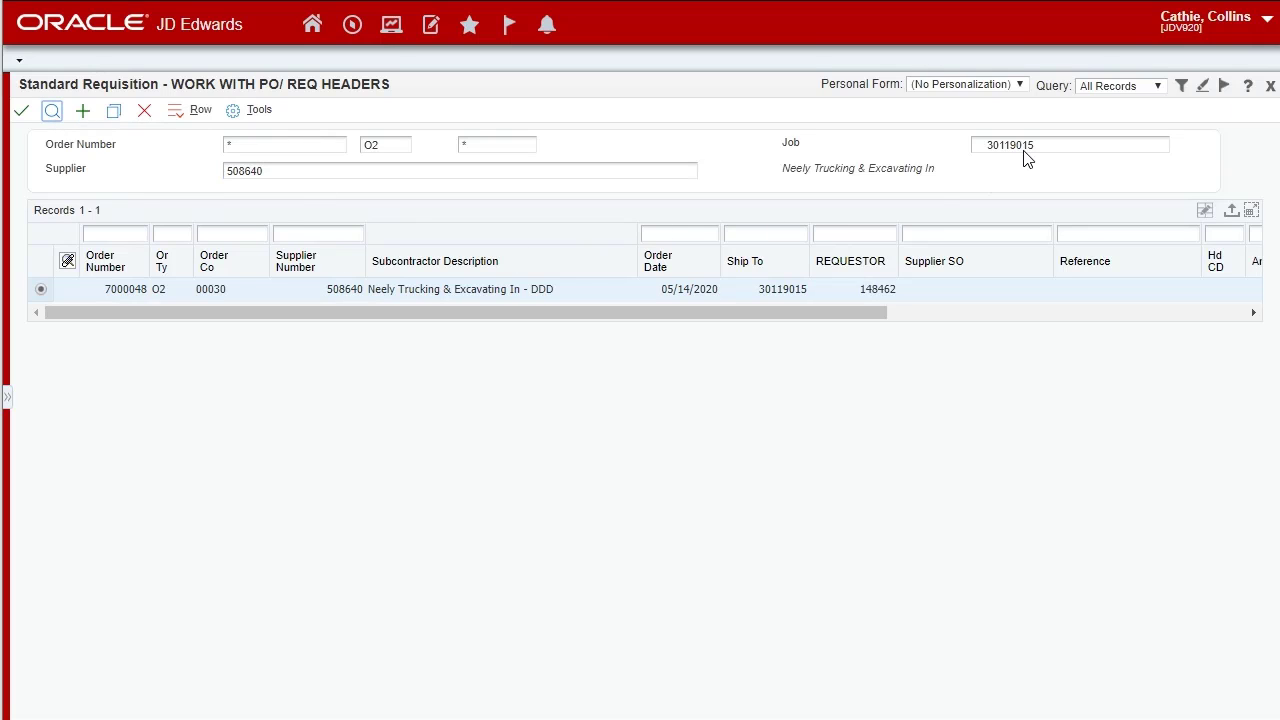
Select the new requisition for job 30119015 in the header list and close the form
{"action": "double_click", "coordinate": [1086, 157]}
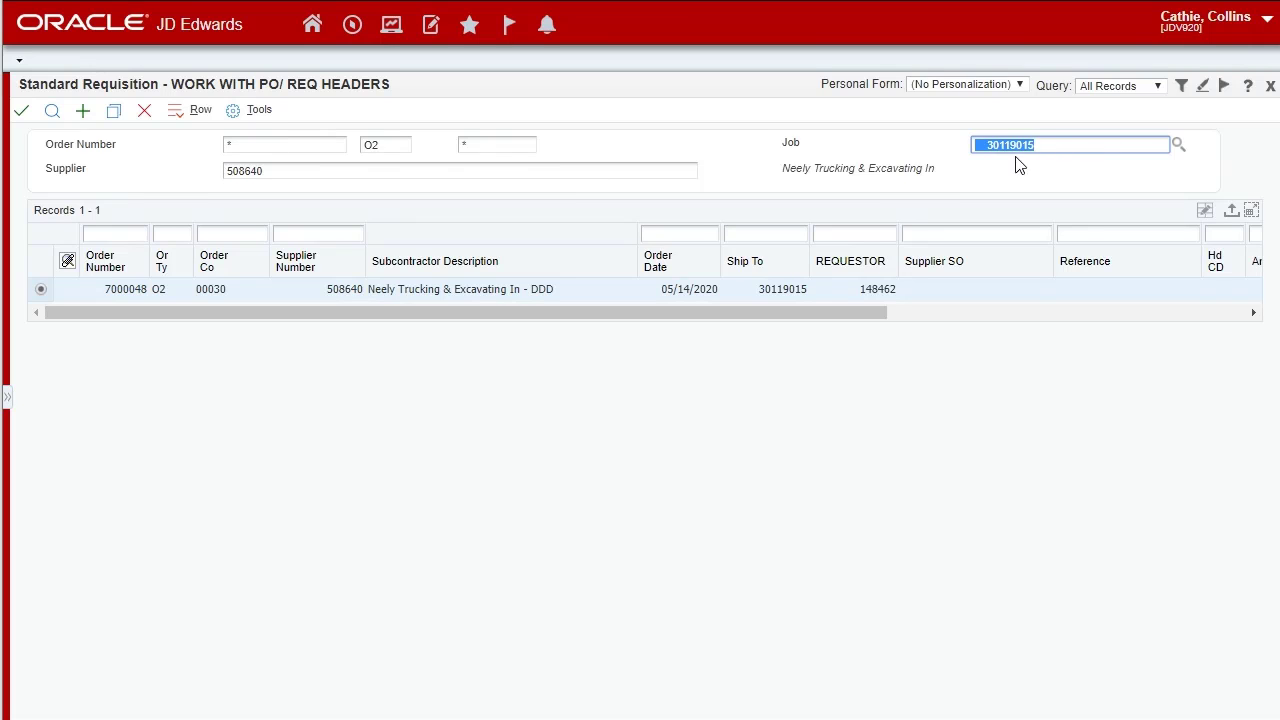
{"action": "left_click", "coordinate": [104, 292]}
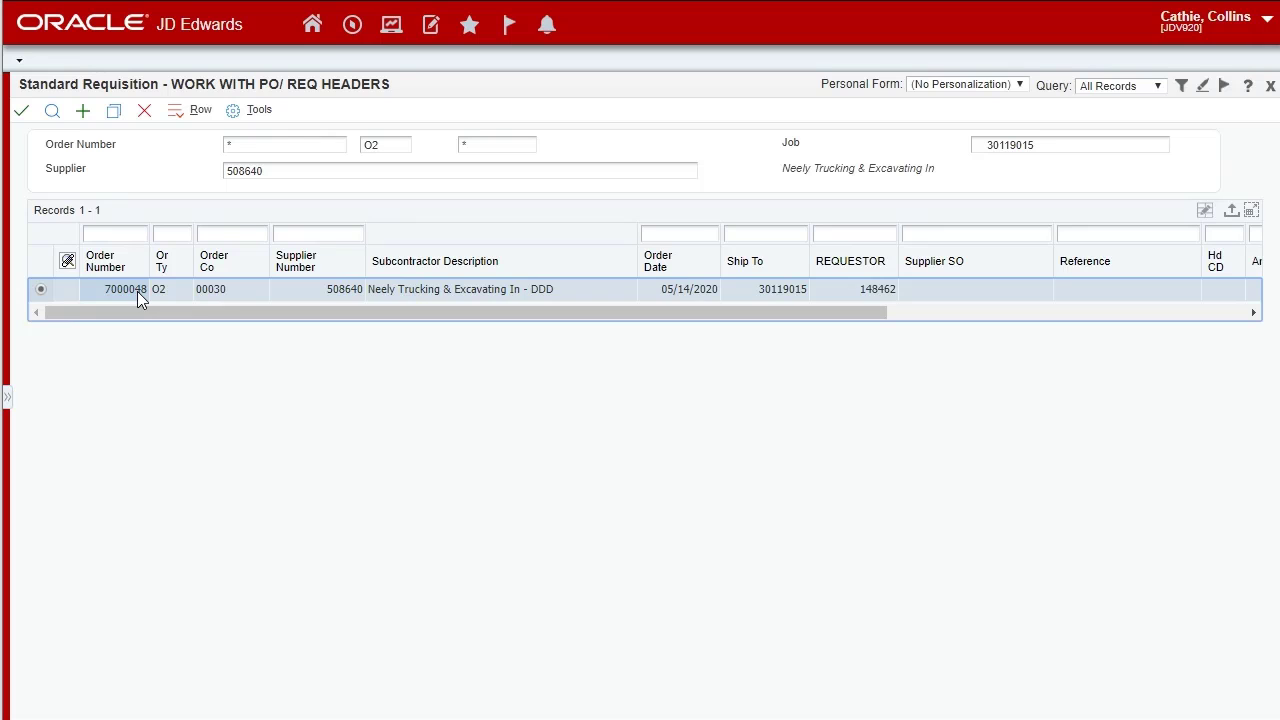
{"action": "left_click", "coordinate": [144, 111]}
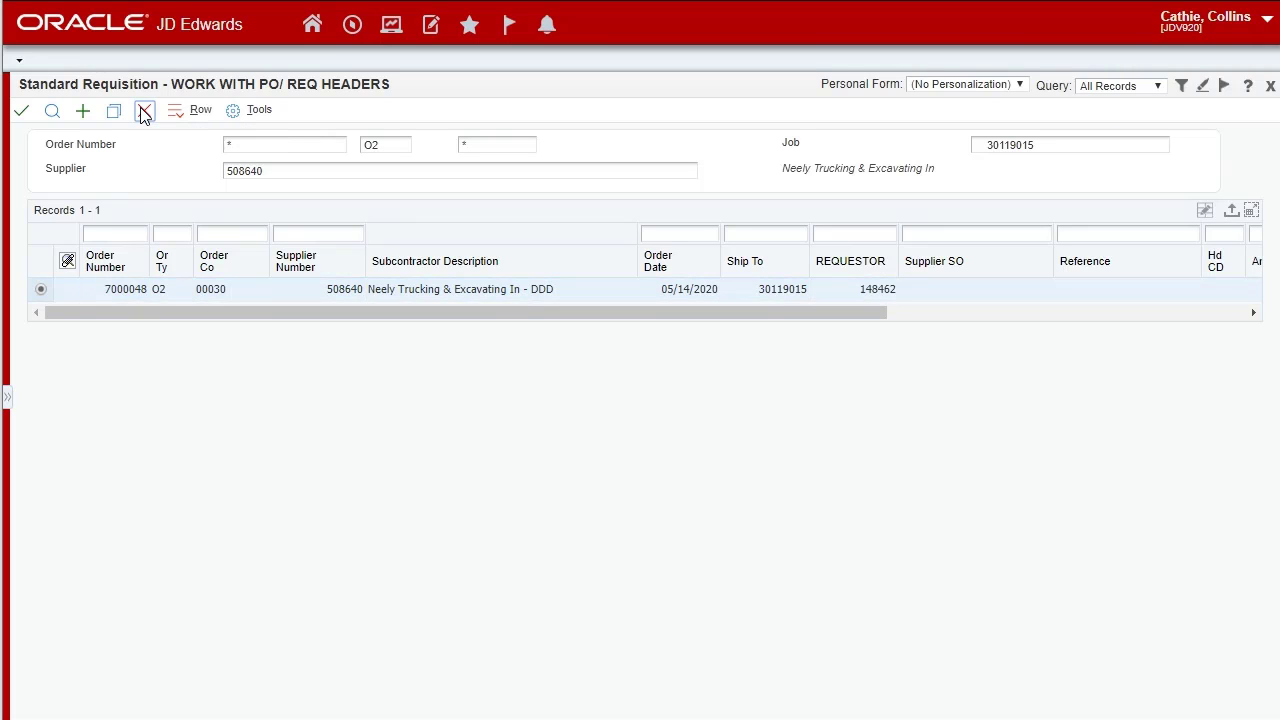